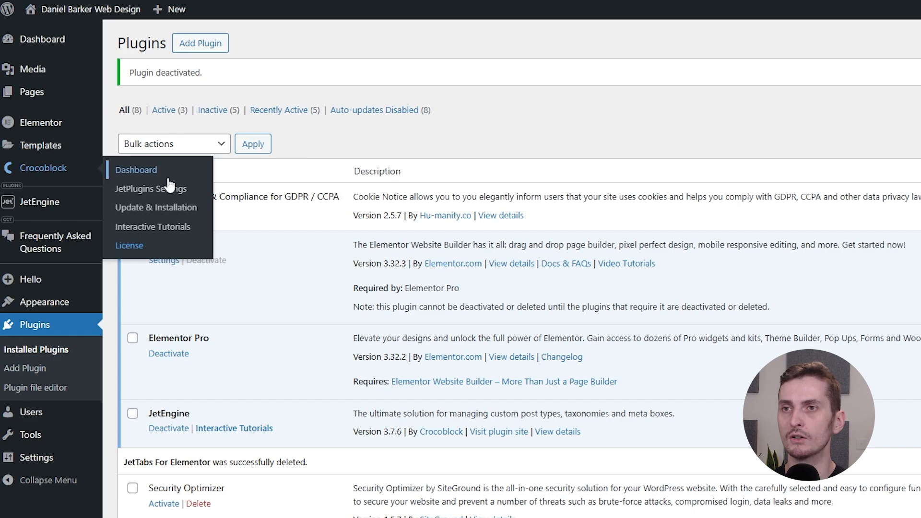
Activate the JetTabs plugin and enable the Custom Content Types module in JetEngine
click(169, 216)
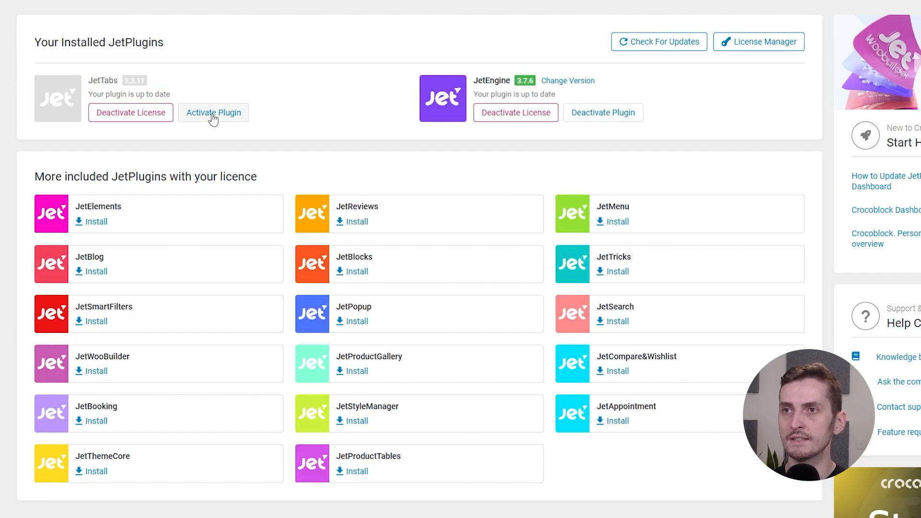
click(209, 116)
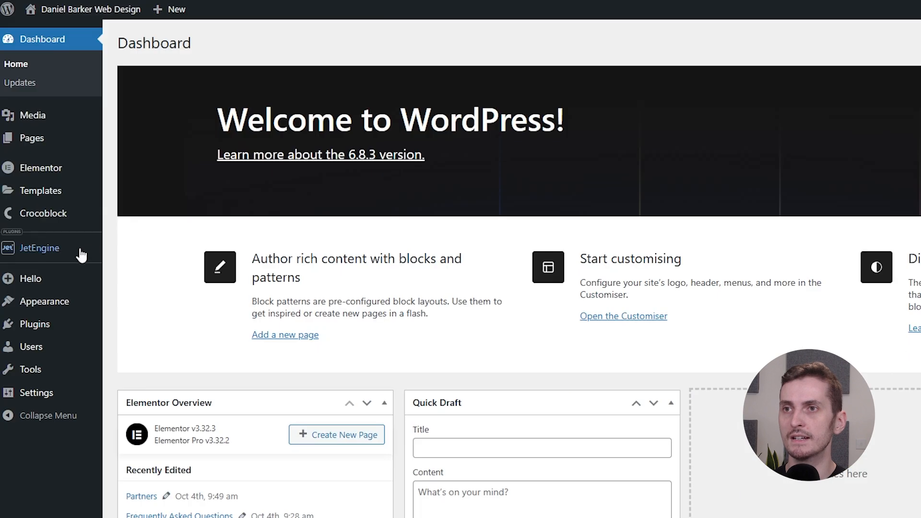
click(72, 255)
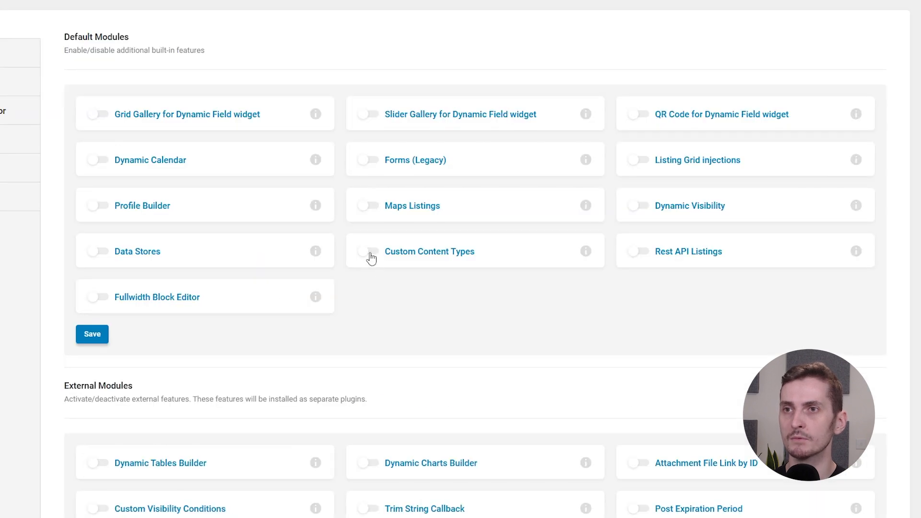
click(369, 254)
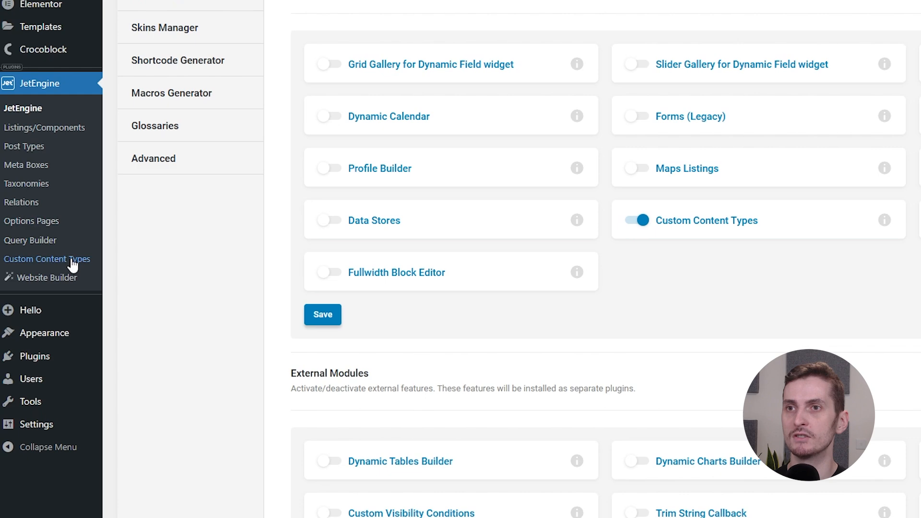
Start a new custom content type named "Frequently Asked Questions" with the dashicons-format-chat menu icon
click(63, 261)
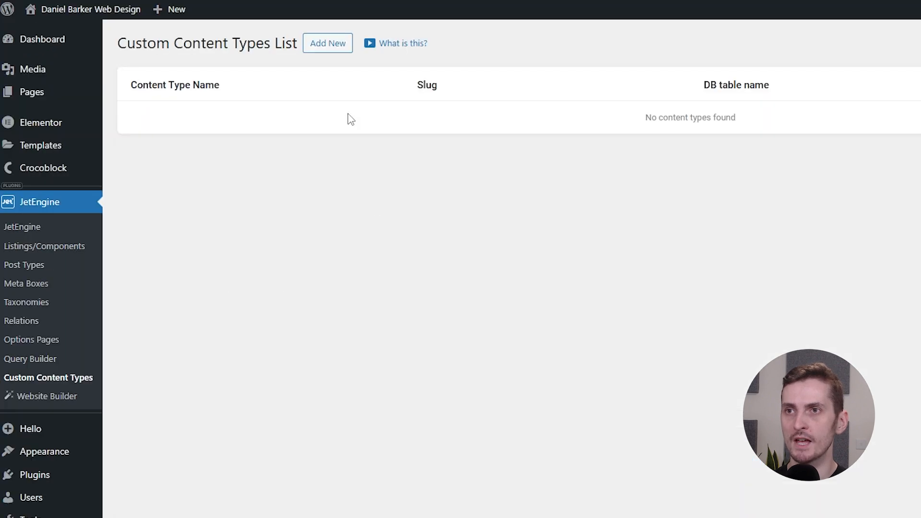
click(327, 48)
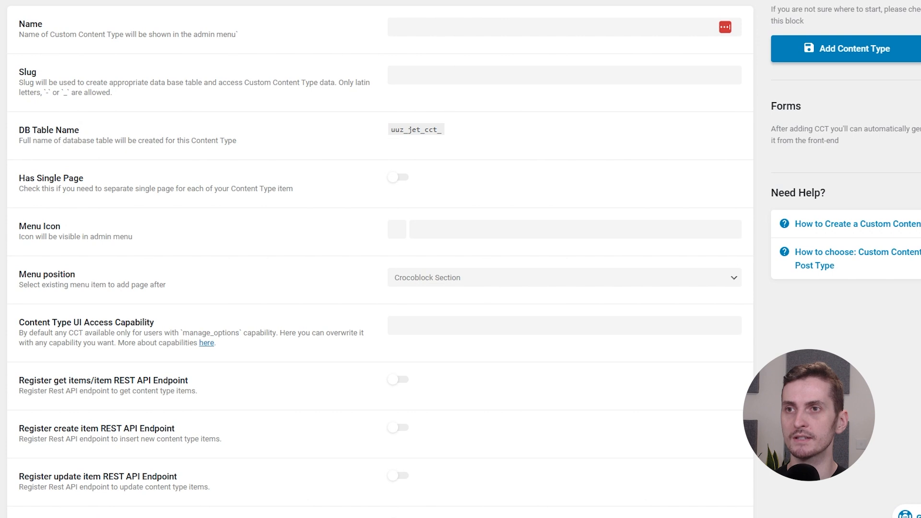
click(636, 26)
text(Frequently Asked Ques)
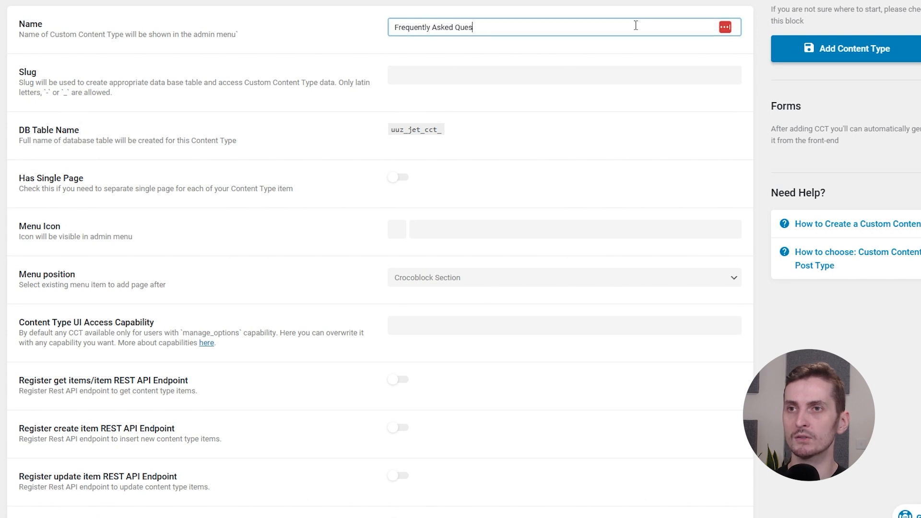
text(chat)
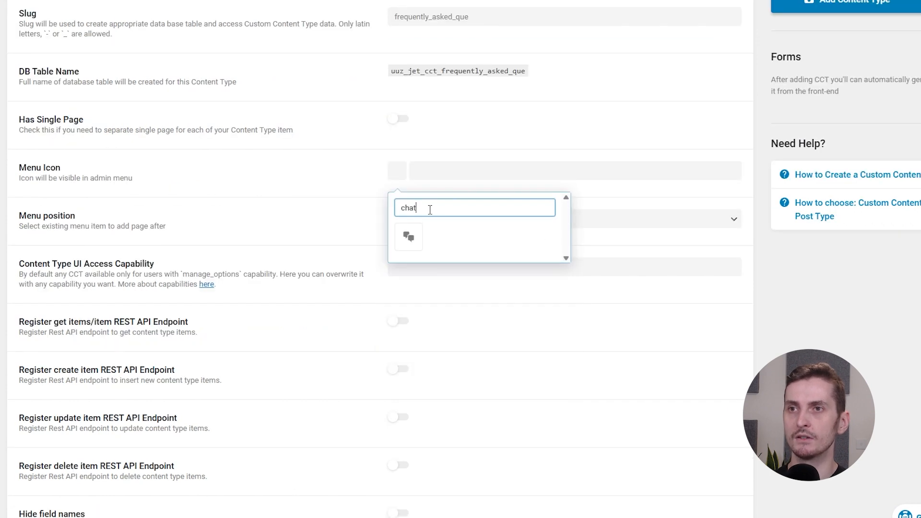
click(411, 239)
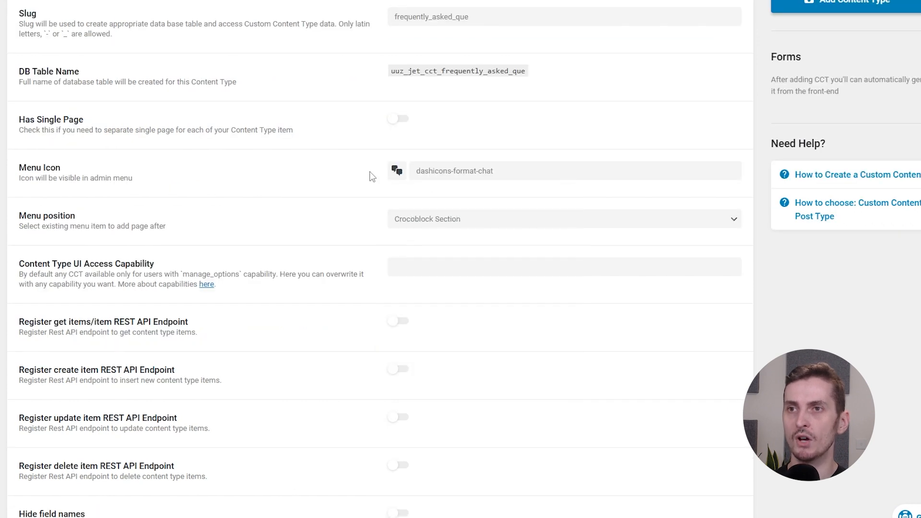
Add a field labelled Sequence to the content type, with field type Number, and make it required
scroll(450, 187, down, 10)
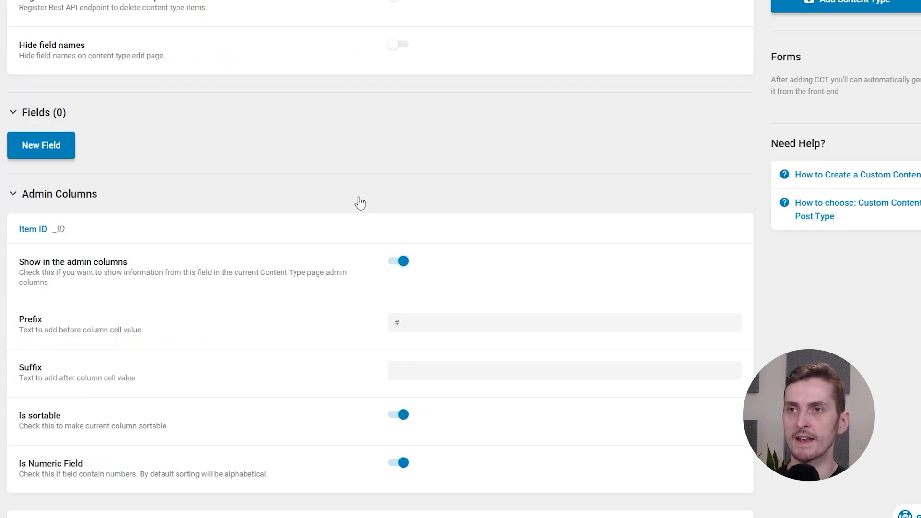
click(63, 148)
click(497, 191)
text(Sequence)
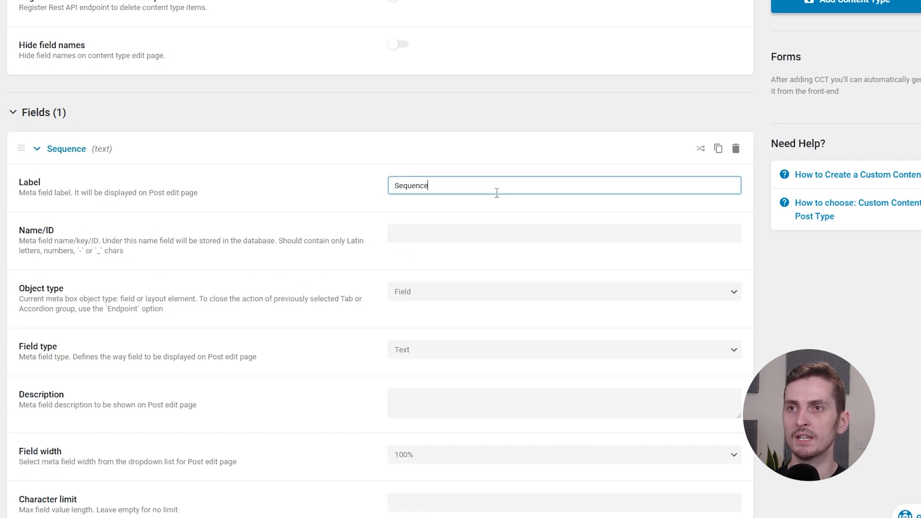
scroll(497, 192, down, 4)
click(489, 181)
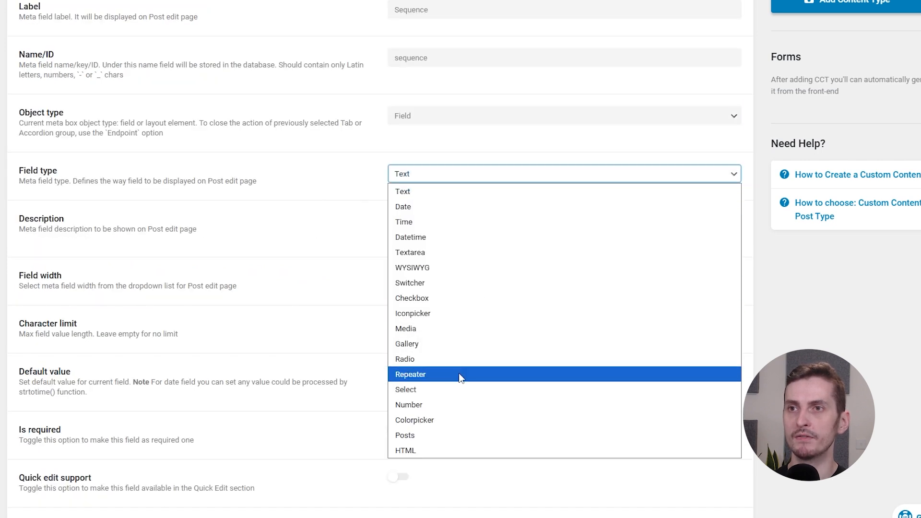
click(456, 399)
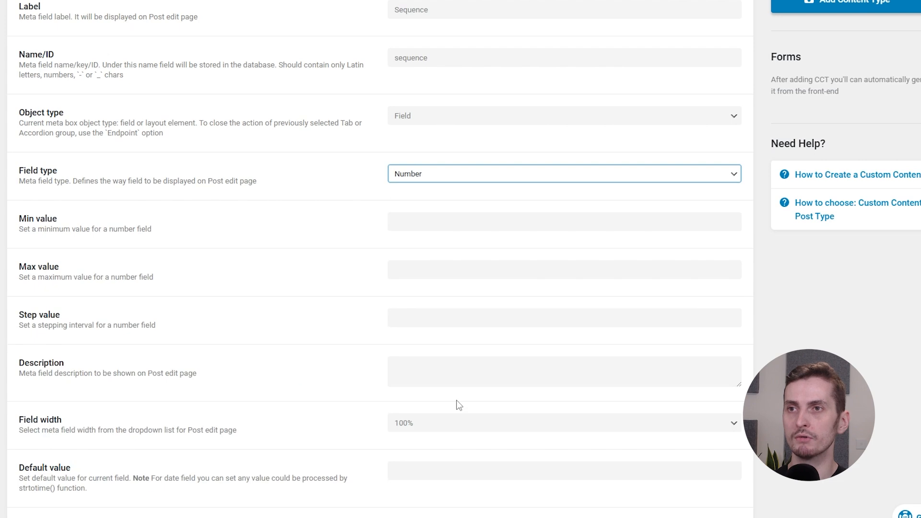
scroll(369, 322, down, 2)
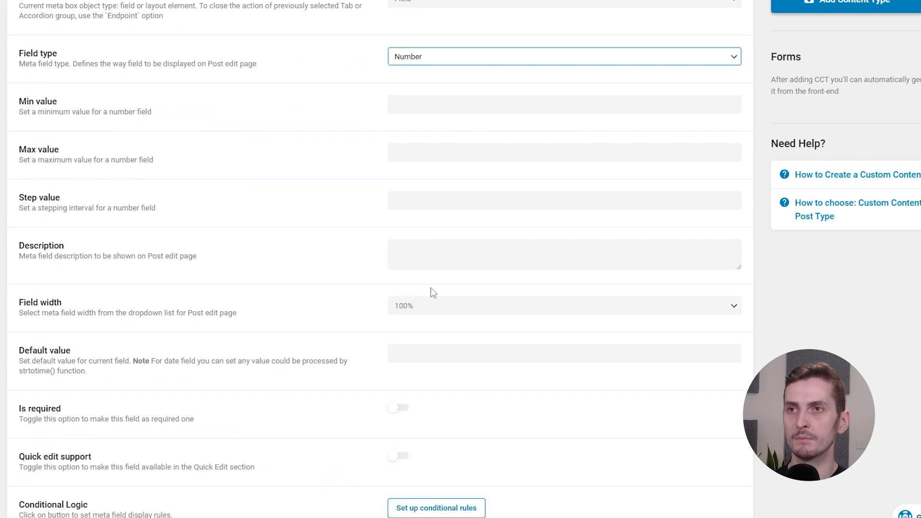
click(398, 407)
Add a second field labelled Question with field type Text and make it required
scroll(350, 343, down, 3)
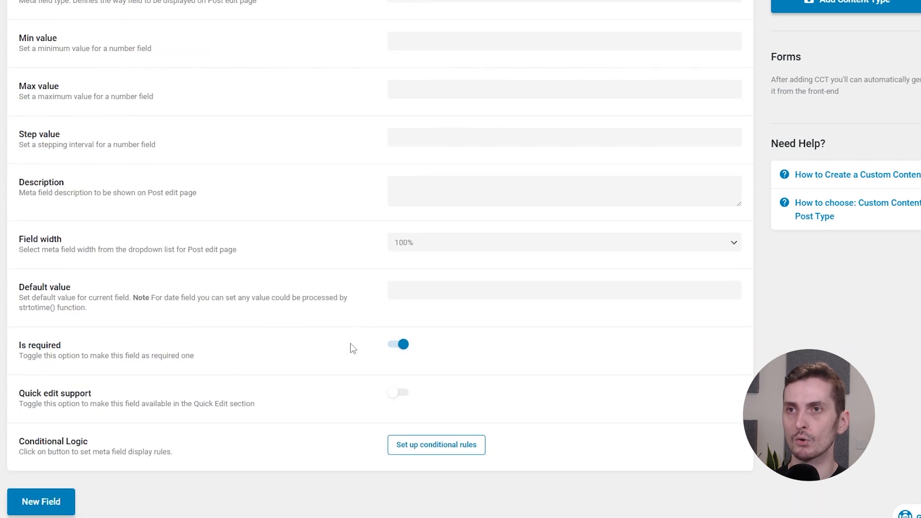
scroll(351, 341, down, 1)
click(71, 330)
scroll(310, 239, down, 1)
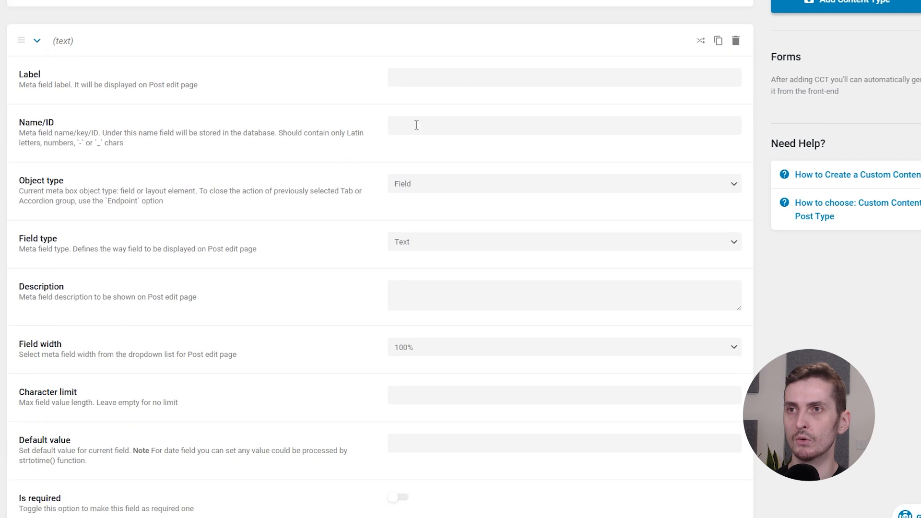
click(481, 72)
text(Question)
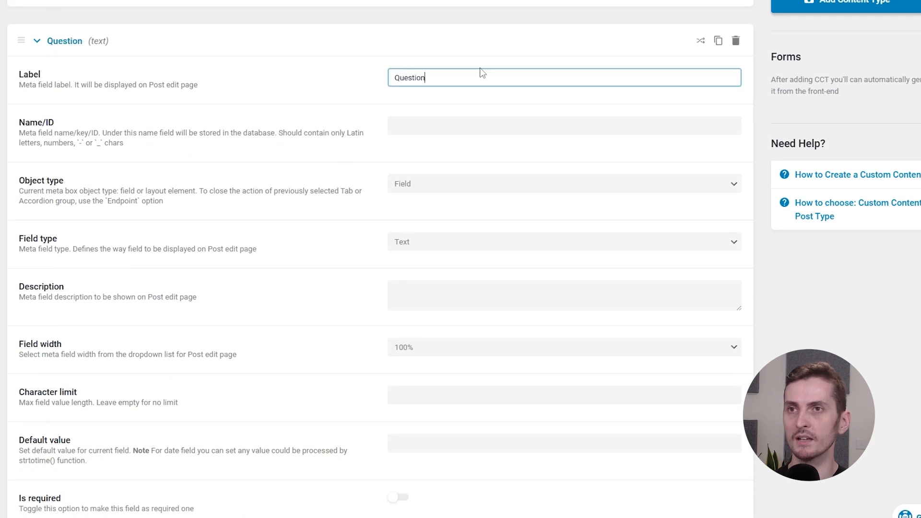
key(Tab)
scroll(451, 182, down, 1)
click(451, 182)
click(434, 201)
scroll(455, 272, down, 1)
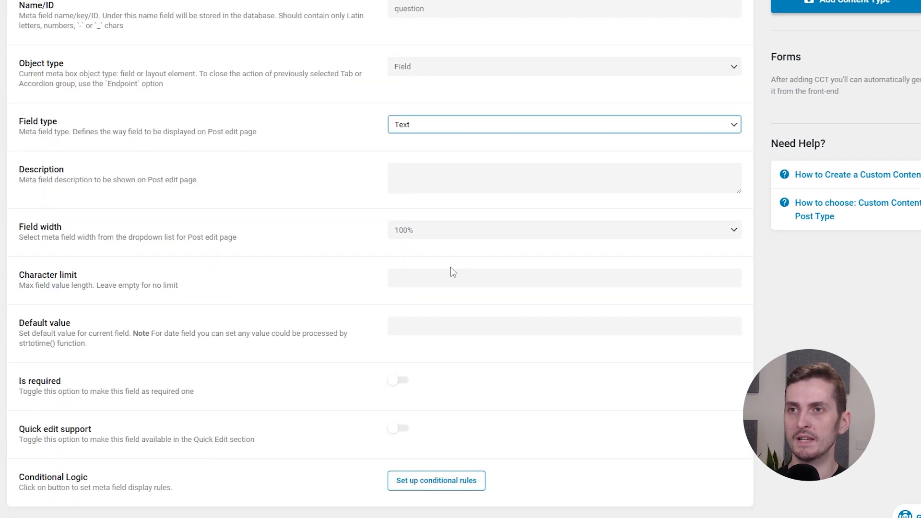
scroll(450, 268, down, 2)
click(396, 265)
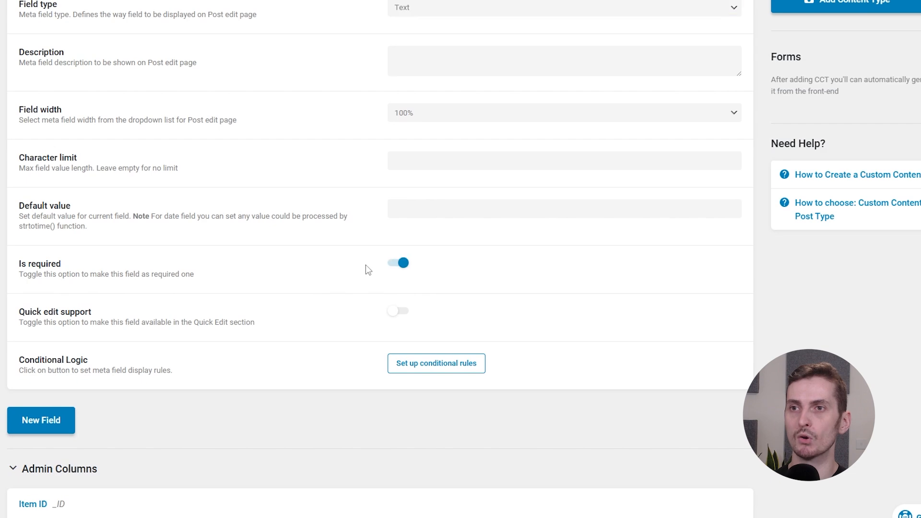
Add a third field labelled Answer with field type WYSIWYG and make it required
scroll(362, 266, down, 5)
click(42, 125)
click(425, 167)
text(Answer)
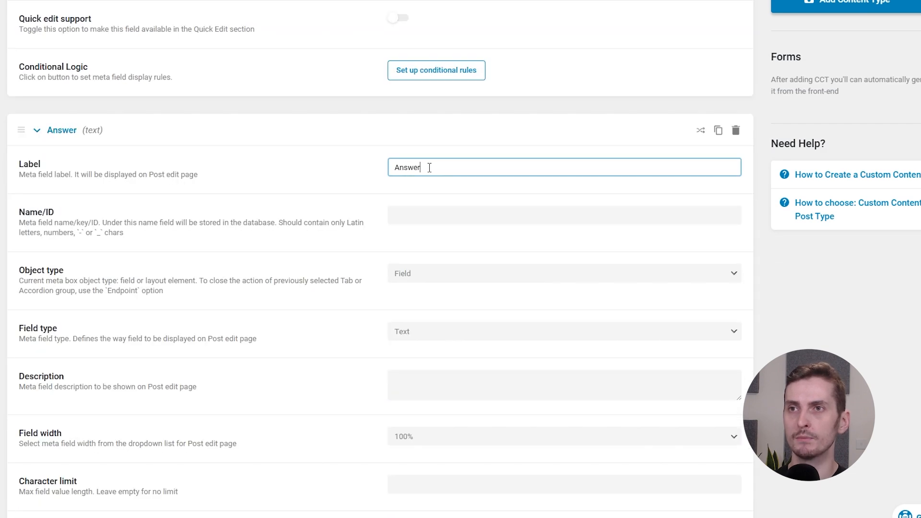
click(440, 206)
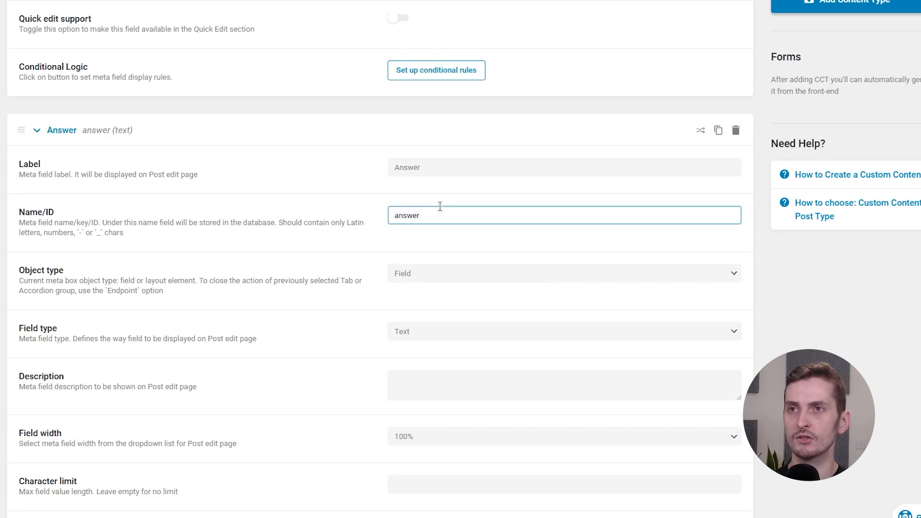
scroll(439, 206, down, 2)
click(450, 213)
click(446, 310)
scroll(445, 288, down, 1)
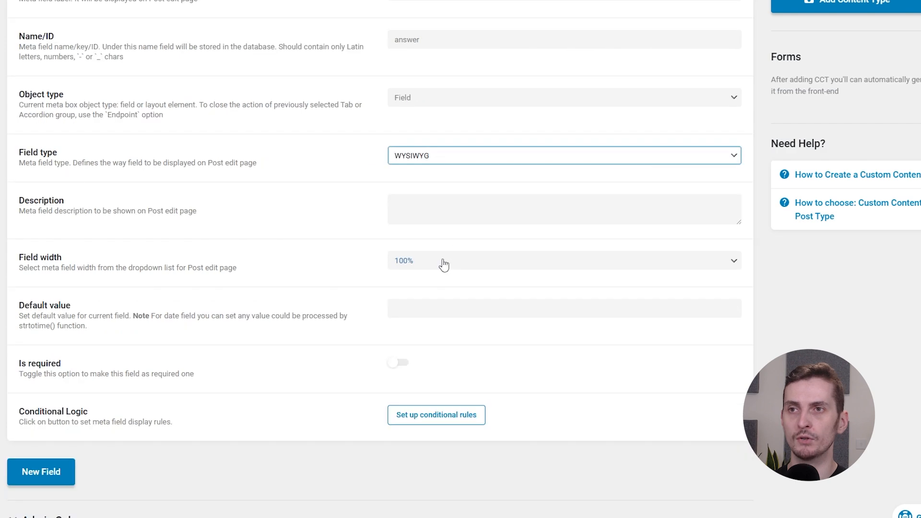
click(400, 363)
Hide Item ID from the admin columns and show Sequence there as a sortable, numeric column
scroll(343, 307, down, 4)
scroll(341, 305, down, 5)
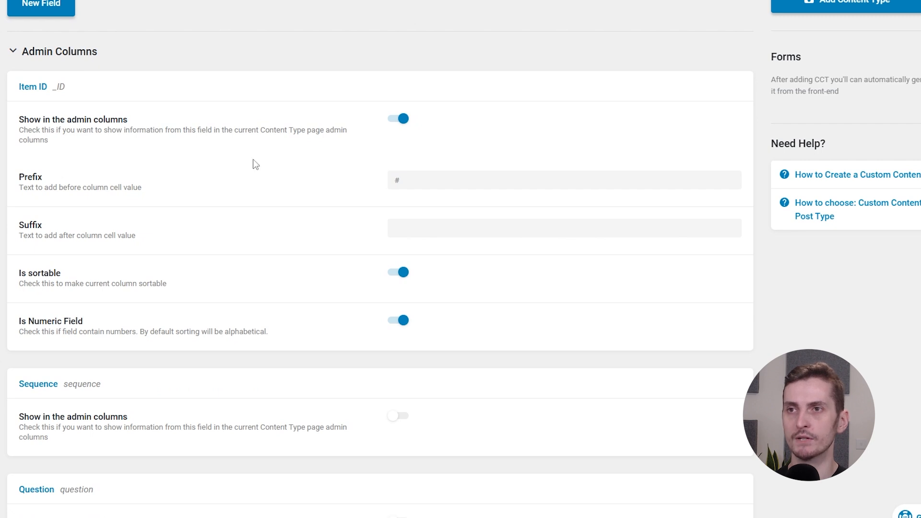
click(401, 119)
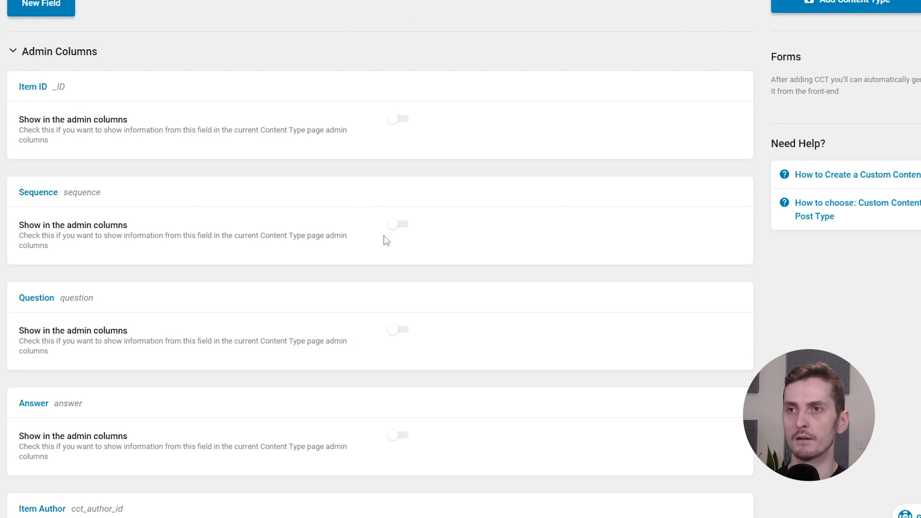
click(396, 225)
scroll(379, 226, down, 1)
click(402, 323)
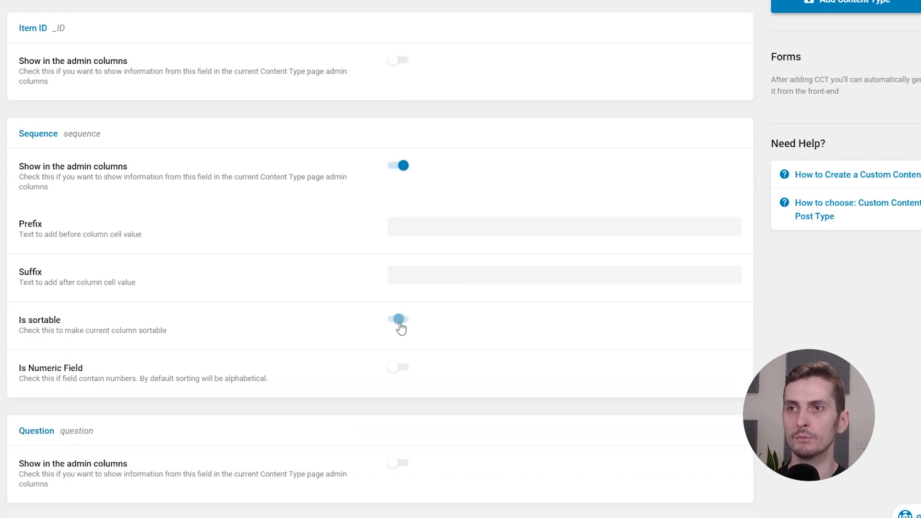
scroll(364, 307, down, 2)
click(392, 255)
Show Question as a sortable admin column and save the new content type
scroll(318, 269, down, 3)
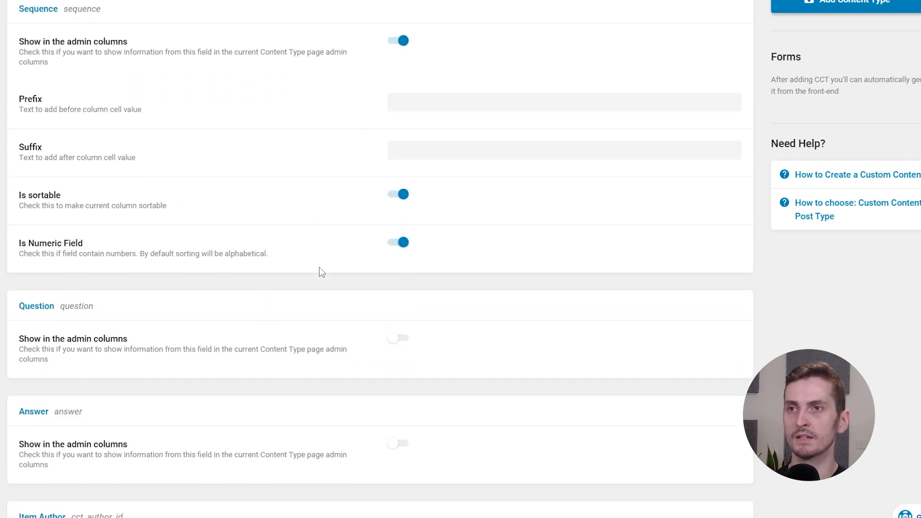
click(396, 170)
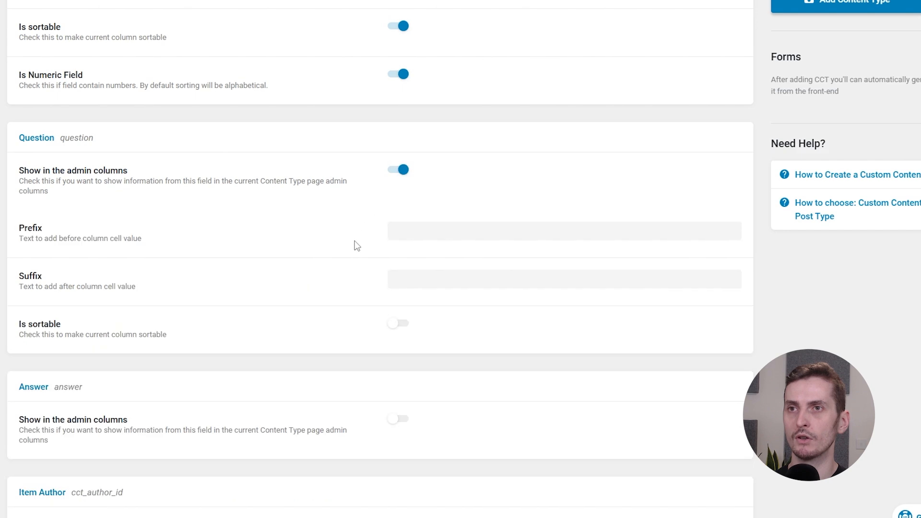
scroll(355, 247, down, 2)
click(395, 207)
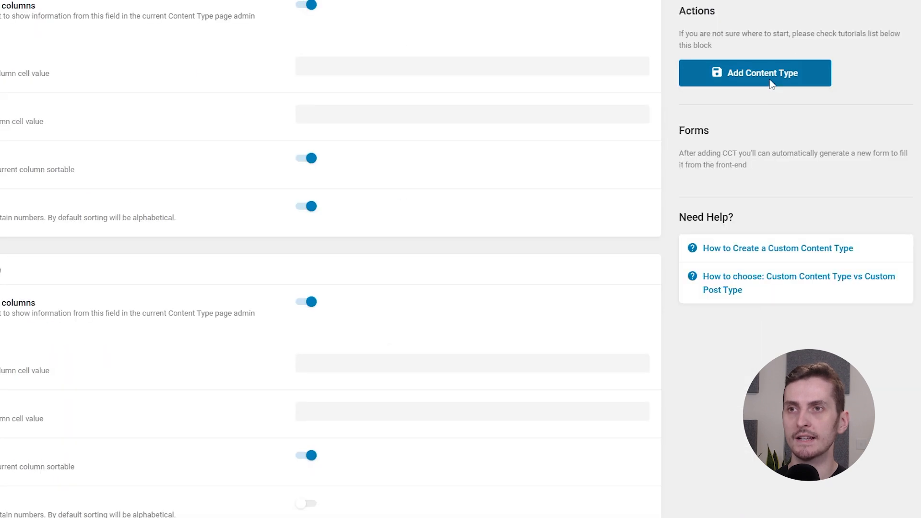
click(770, 81)
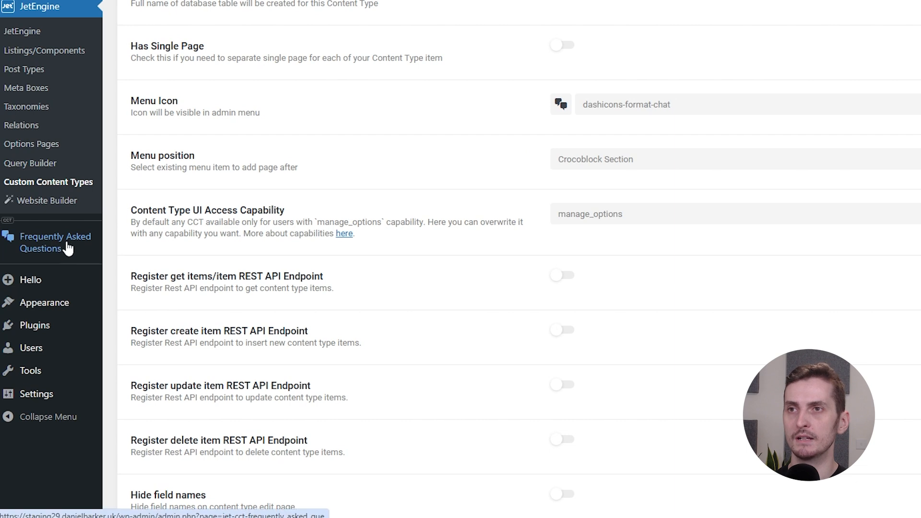
Publish a Frequently Asked Questions item with sequence 1, the question "Why does my website look different on my phone?" and an answer mentioning responsive design
click(59, 250)
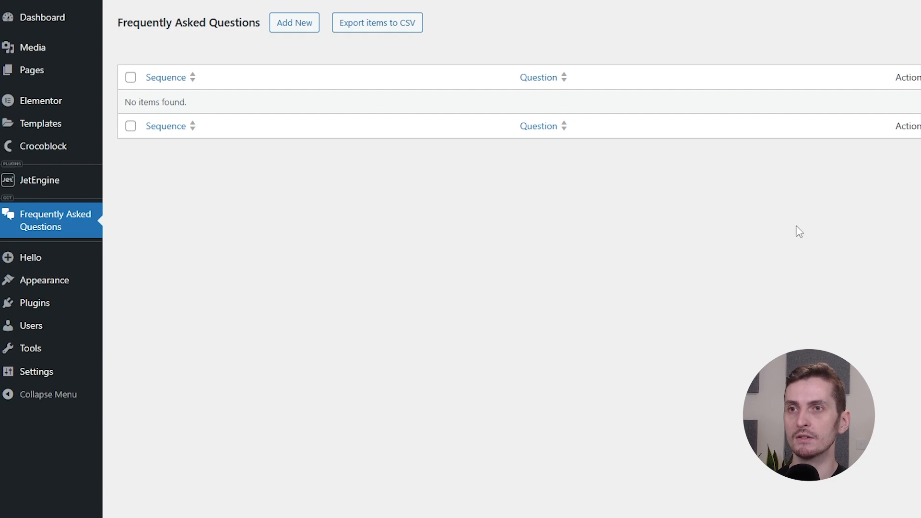
click(303, 31)
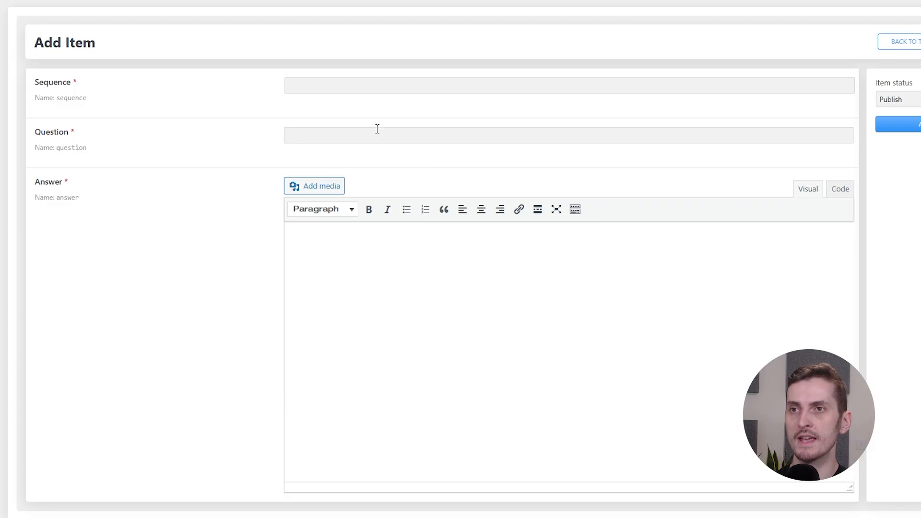
click(353, 85)
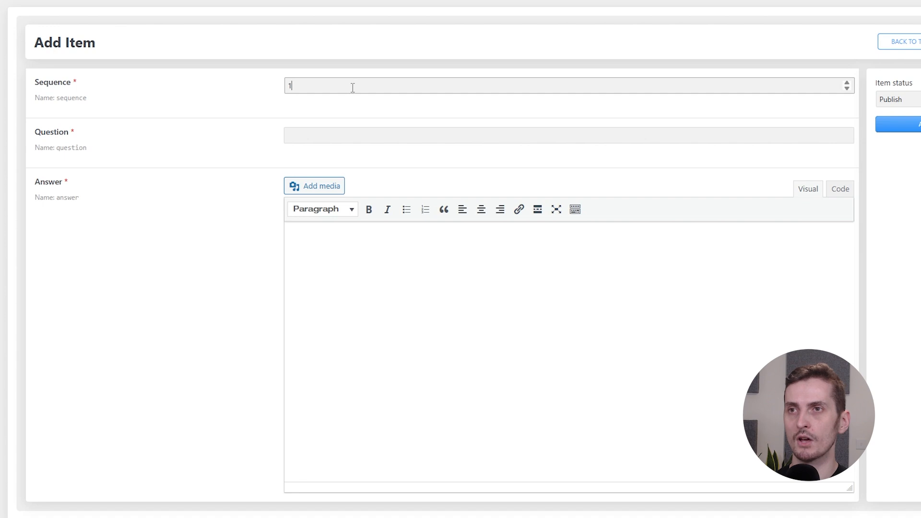
text(1)
key(Tab)
text(Why does my website look different on my phone?)
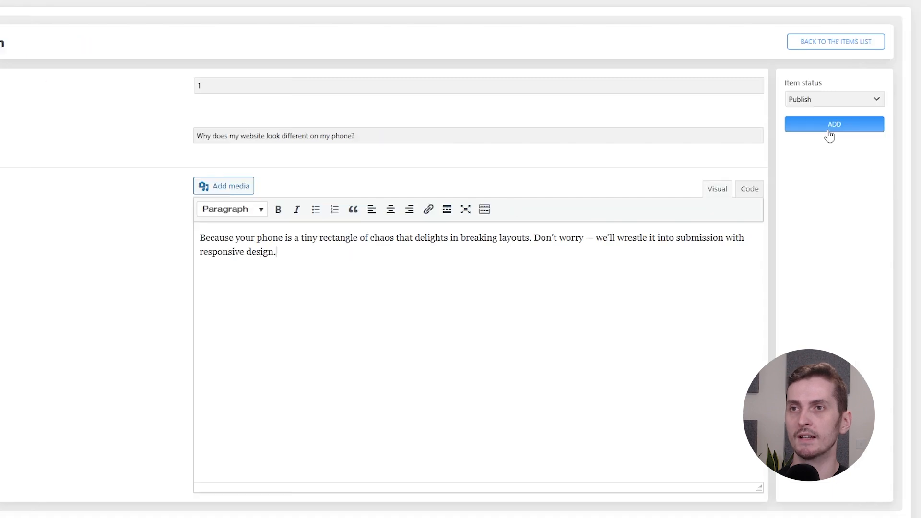
click(829, 129)
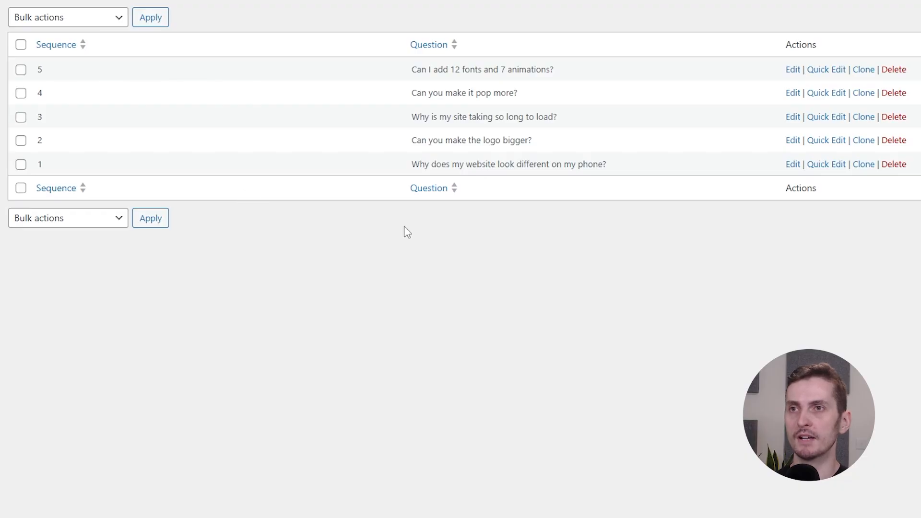
Sort the list of Frequently Asked Questions items by Sequence in ascending order
click(57, 52)
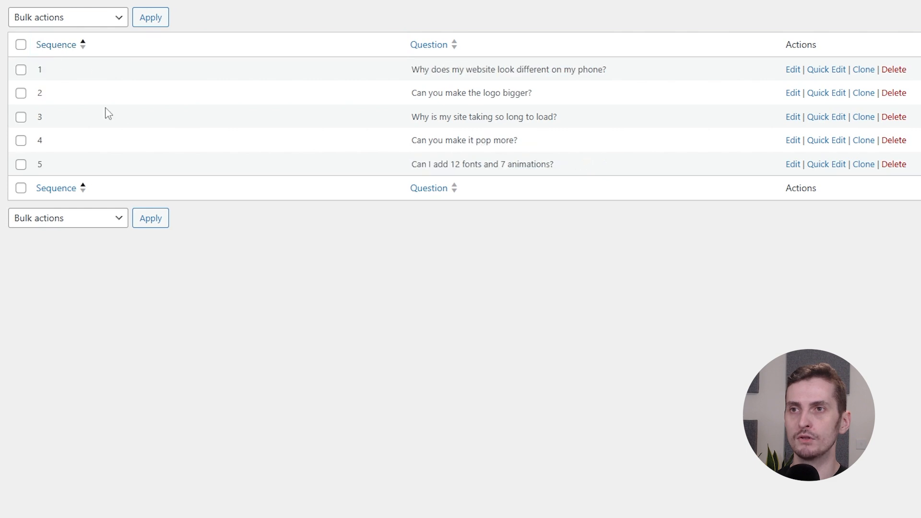
Sort the Frequently Asked Questions items by Sequence in the opposite direction, and finally by Question in ascending order
click(68, 52)
click(436, 47)
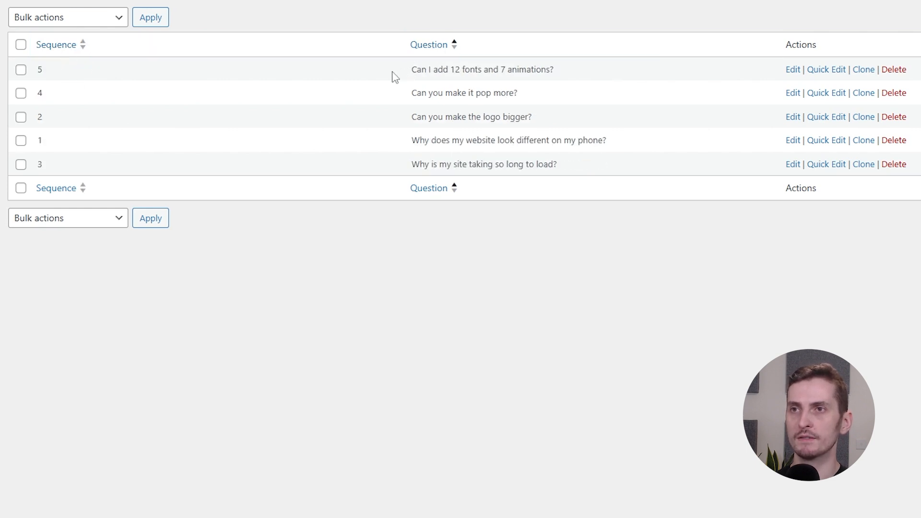
Create a JetEngine query named "Faqs" with the type Custom Content Type Query and query caching turned off
mouse_move(72, 146)
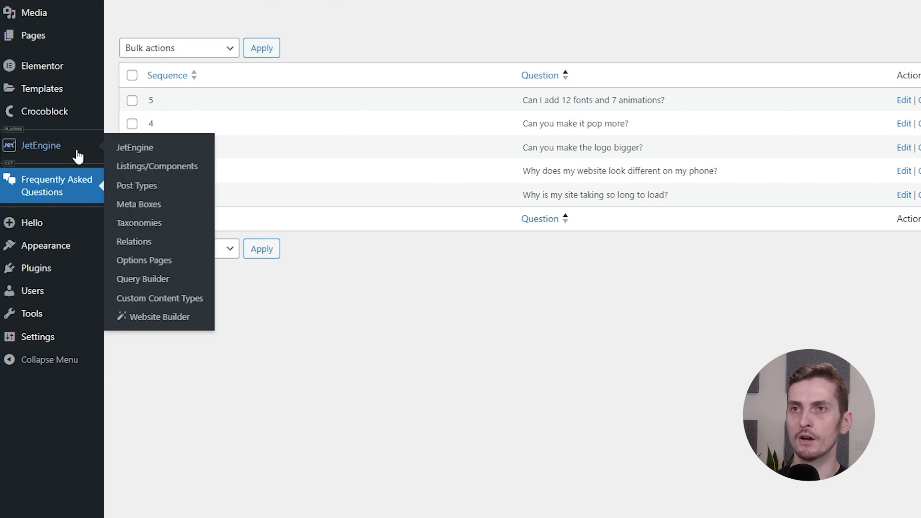
click(158, 280)
click(125, 23)
click(424, 27)
text(F)
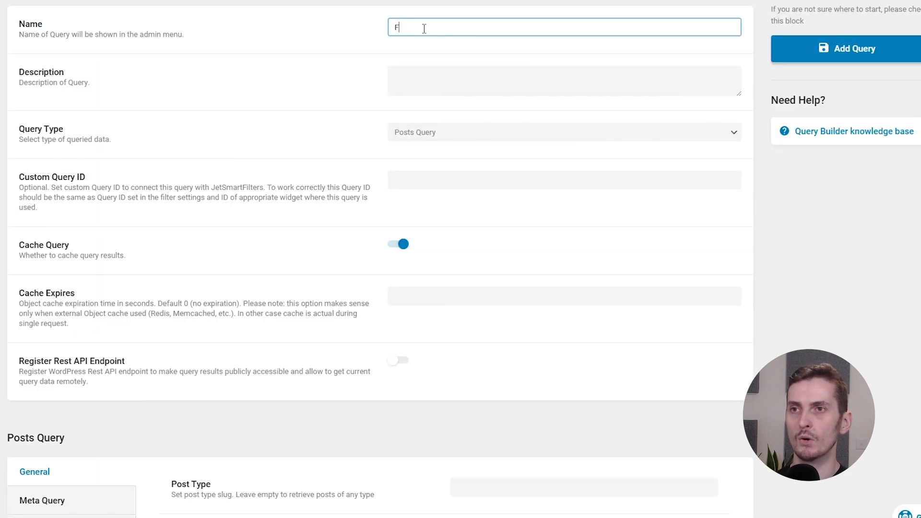
text(aqs)
click(422, 132)
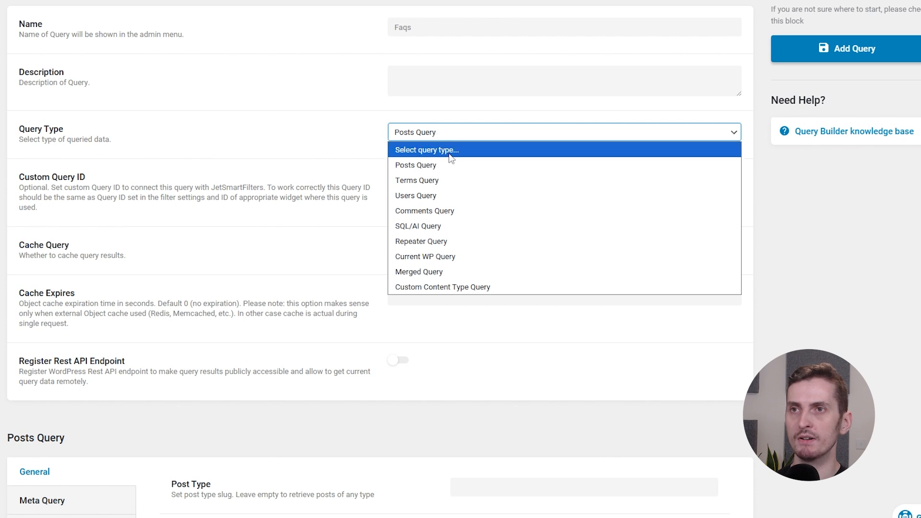
click(470, 285)
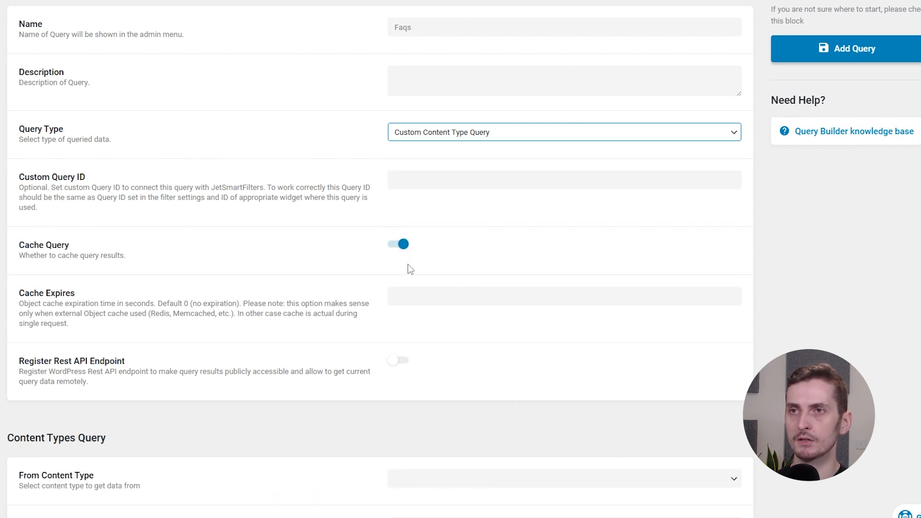
click(400, 244)
Make the query take its data from the Frequently Asked Questions content type and only items with the status Publish
scroll(336, 226, down, 3)
click(460, 247)
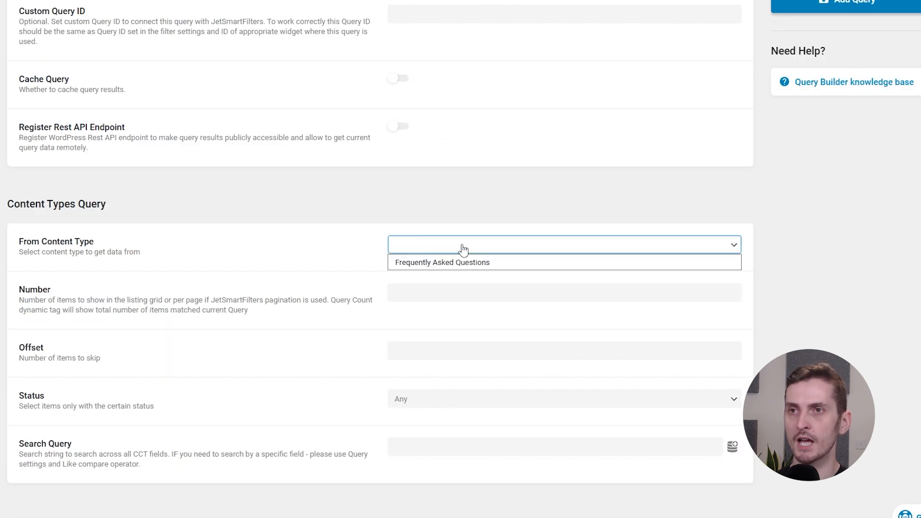
click(474, 267)
scroll(359, 242, down, 3)
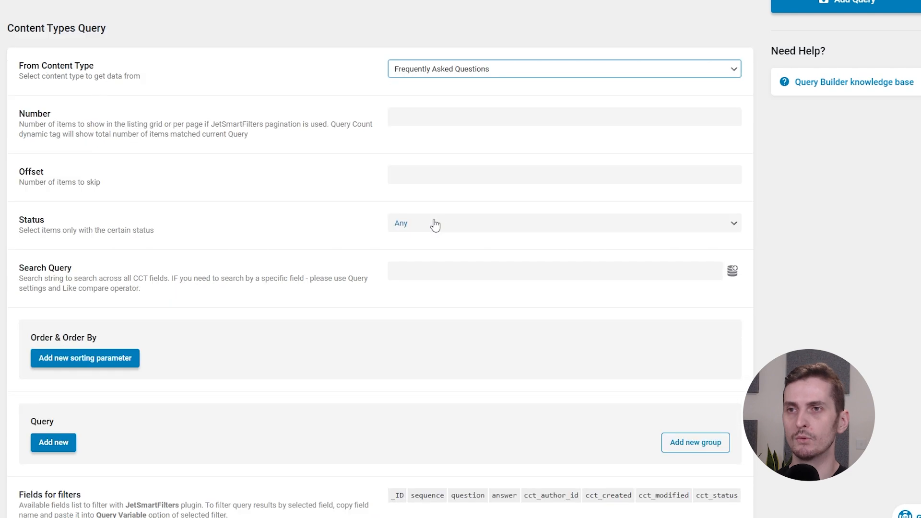
click(434, 224)
click(463, 257)
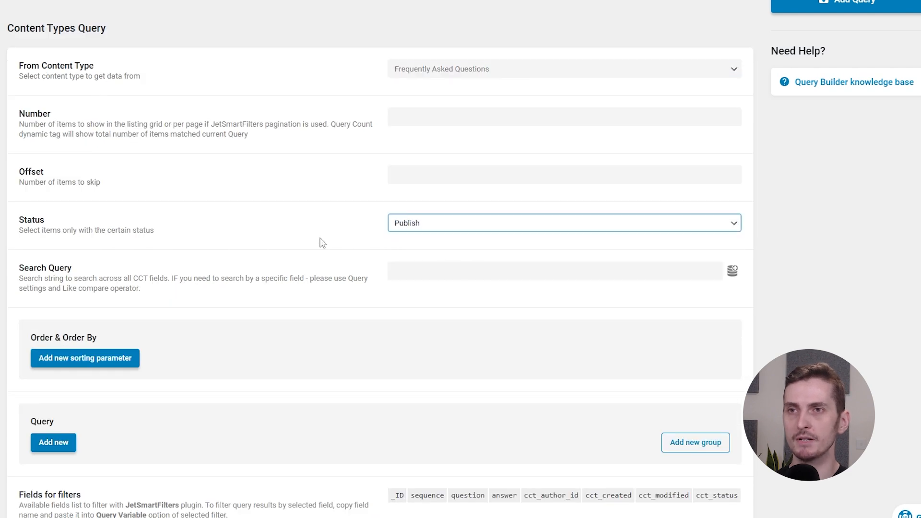
Add a sorting parameter by Sequence, from lowest to highest values with type Numeric, and save the query
scroll(322, 243, down, 1)
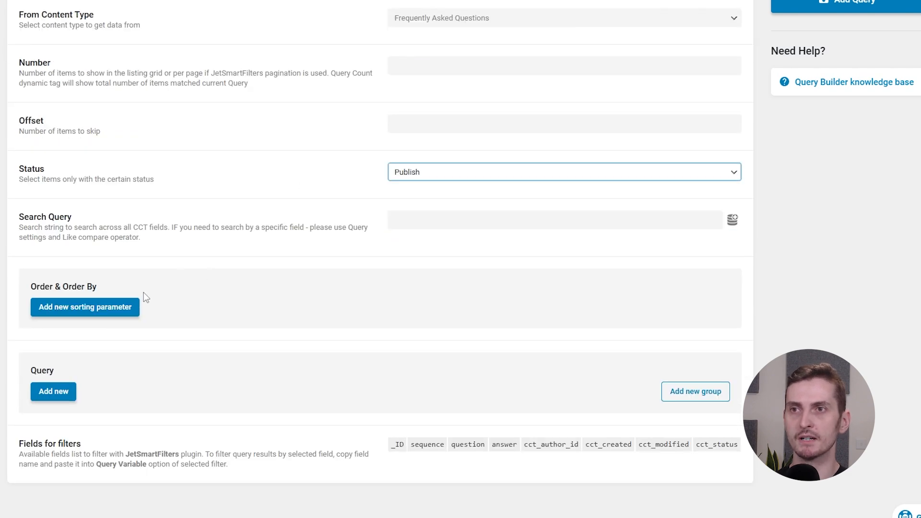
click(128, 306)
scroll(239, 217, down, 3)
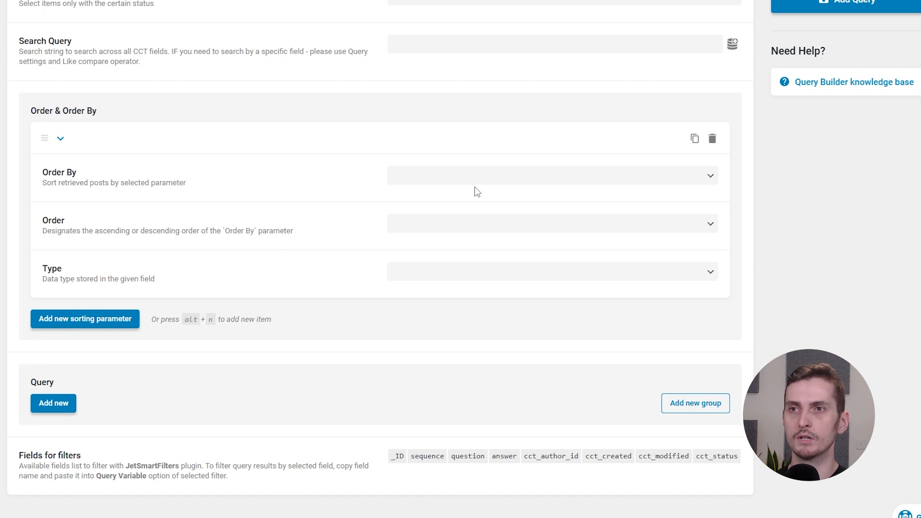
click(482, 177)
click(444, 207)
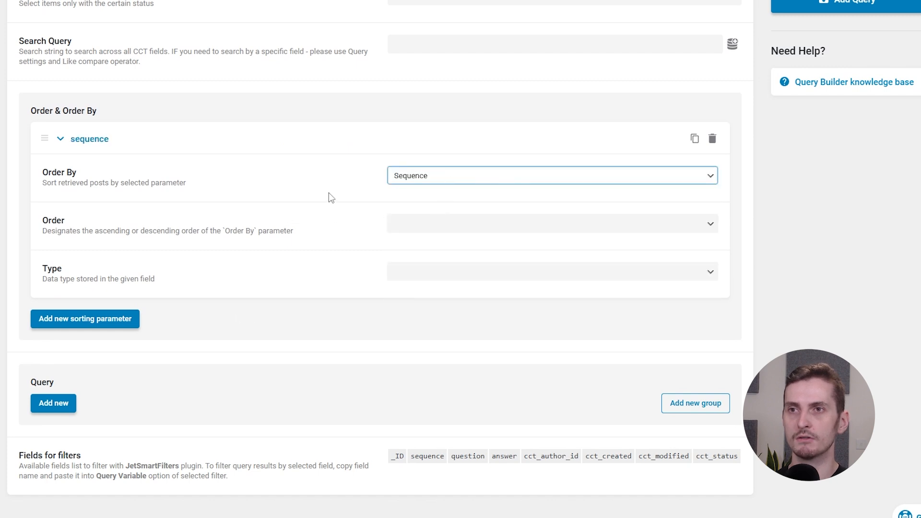
click(475, 224)
click(475, 239)
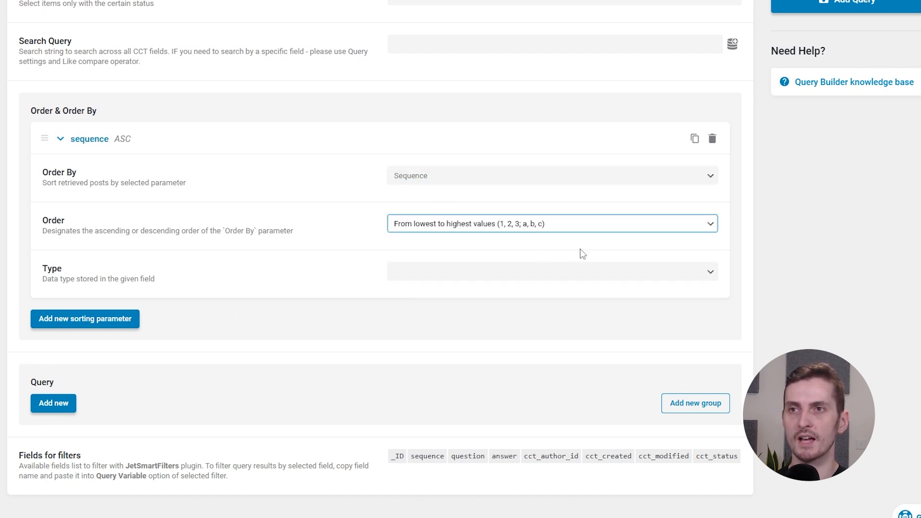
click(541, 272)
click(453, 304)
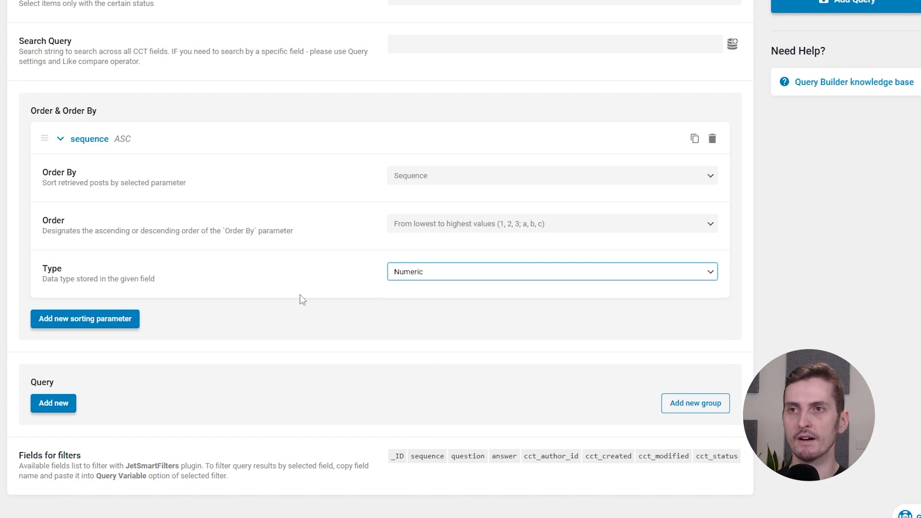
click(761, 73)
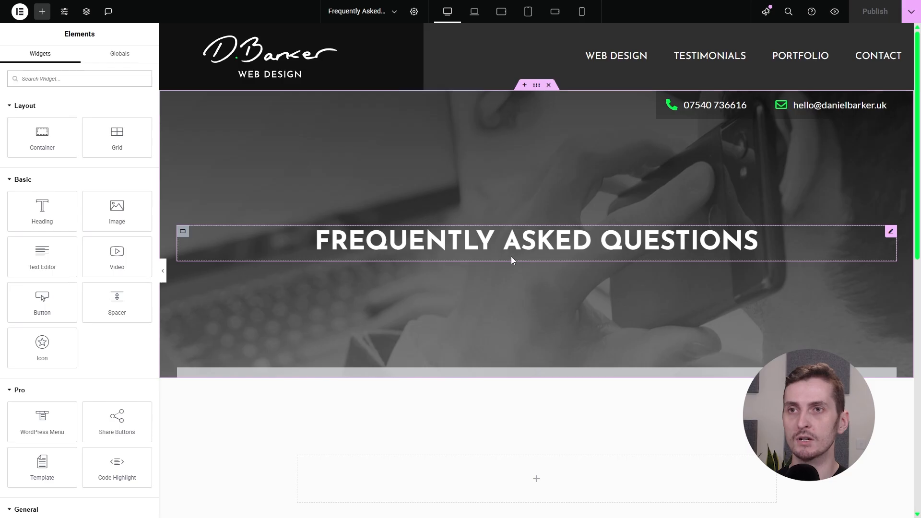
In Elementor, find the Classic Accordion widget and place it in the empty container below the Frequently Asked Questions header
scroll(512, 255, down, 5)
scroll(527, 235, up, 1)
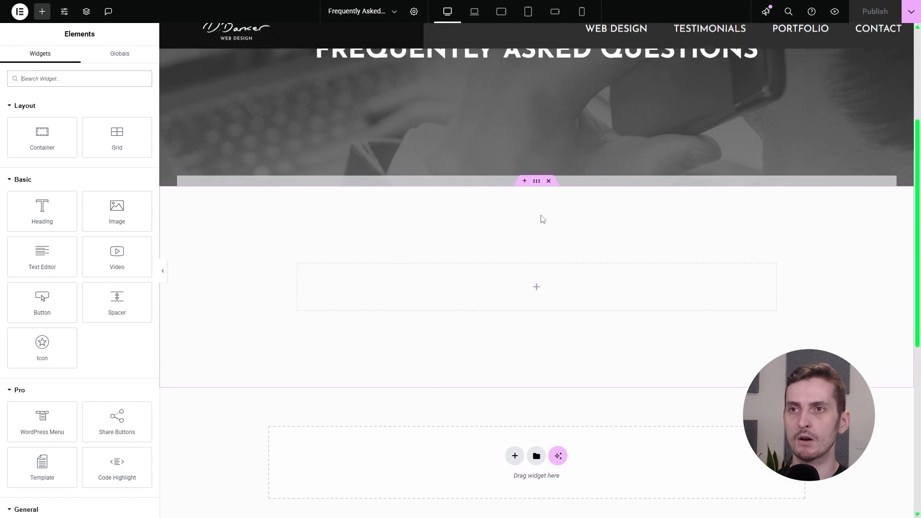
click(537, 183)
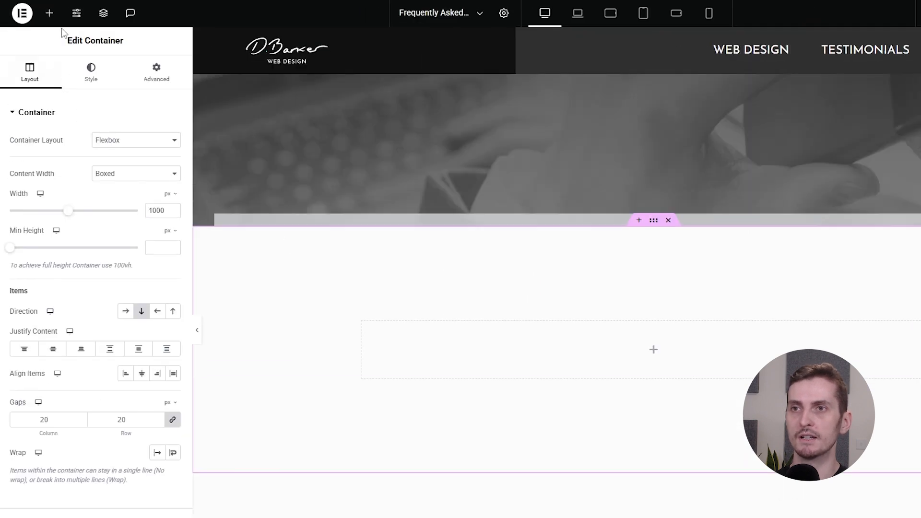
click(42, 11)
click(68, 78)
text(classic)
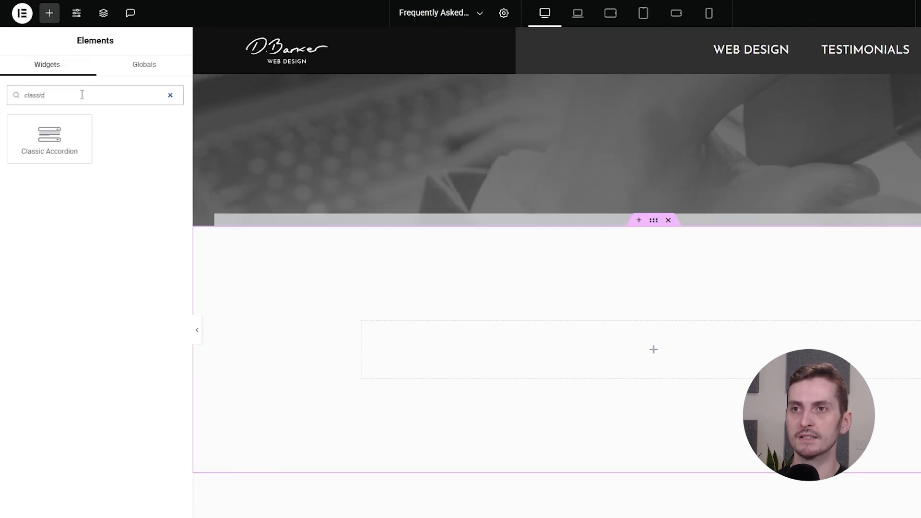
drag(77, 136, 608, 273)
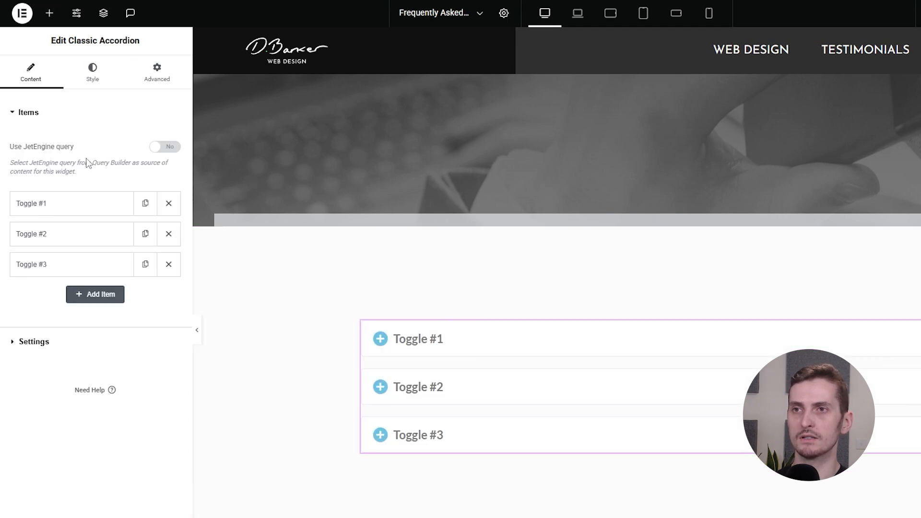
Feed the accordion from the JetEngine query "Faqs" and delete the items Toggle #2 and Toggle #3
click(160, 148)
click(148, 194)
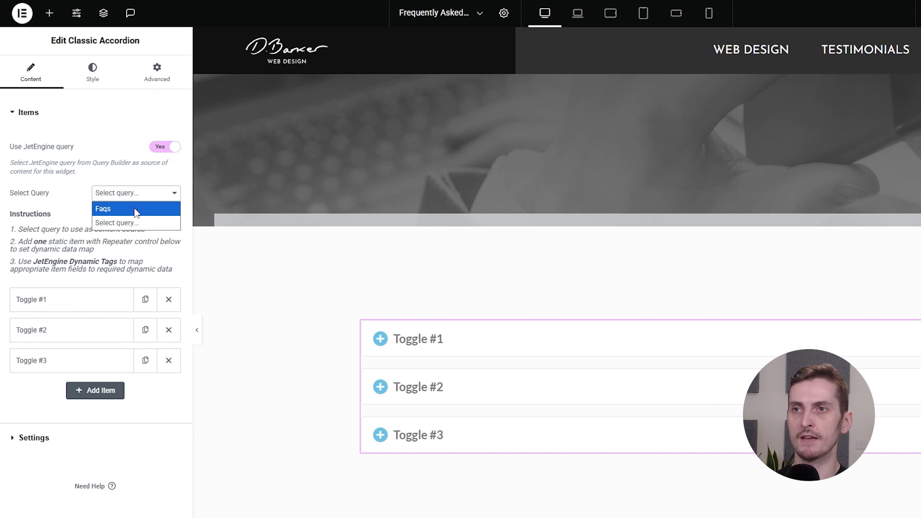
click(137, 213)
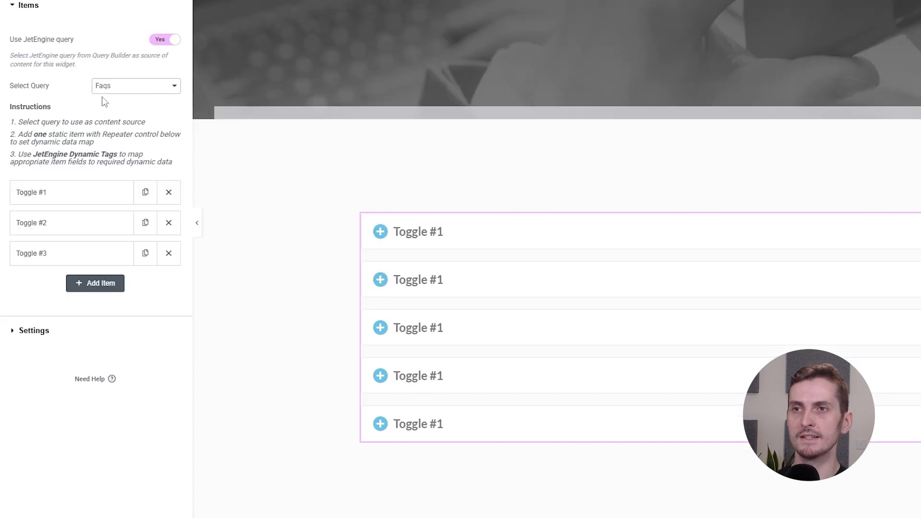
click(168, 223)
click(168, 224)
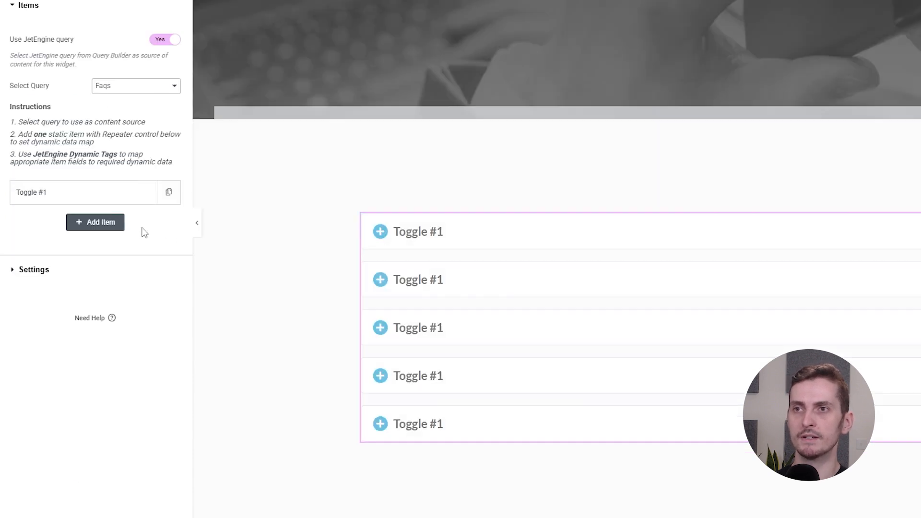
Replace the remaining accordion item's label with the dynamic Custom Content Type Field set to Question
click(111, 202)
scroll(119, 248, down, 1)
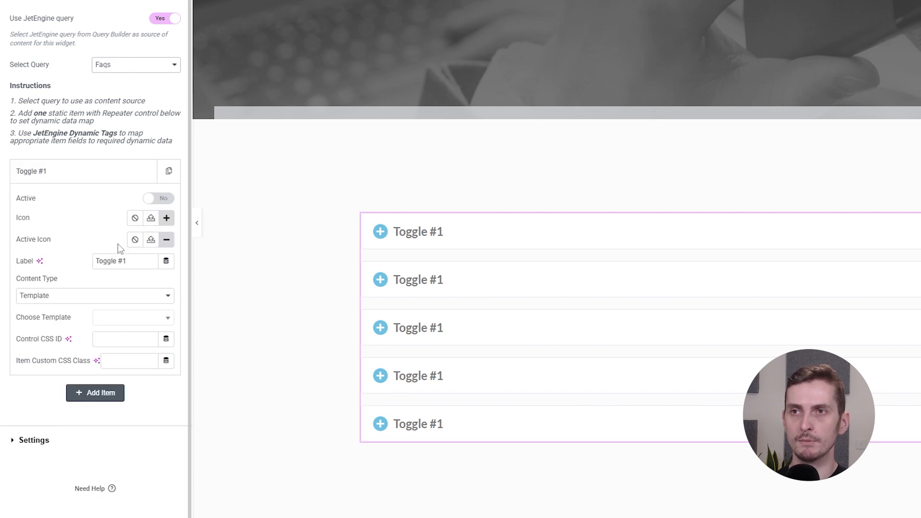
triple_click(141, 263)
key(BackSpace)
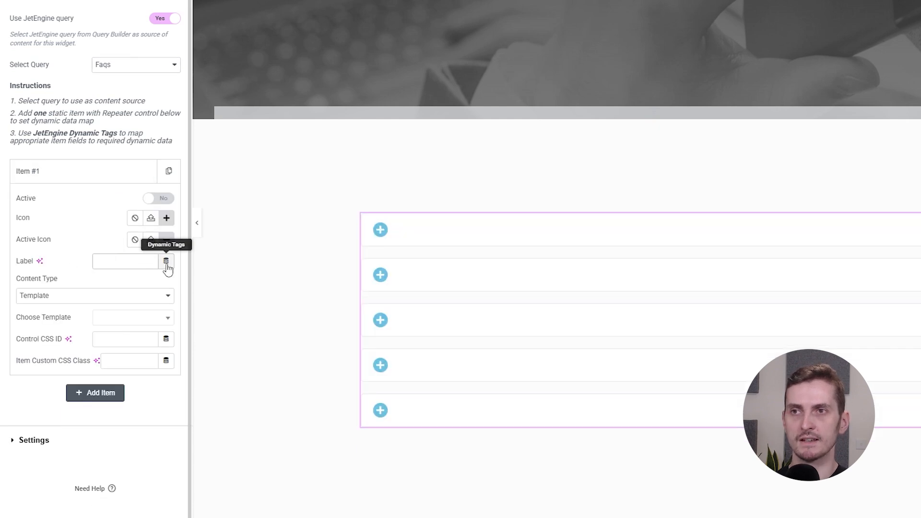
click(166, 260)
scroll(144, 307, down, 5)
scroll(138, 336, down, 3)
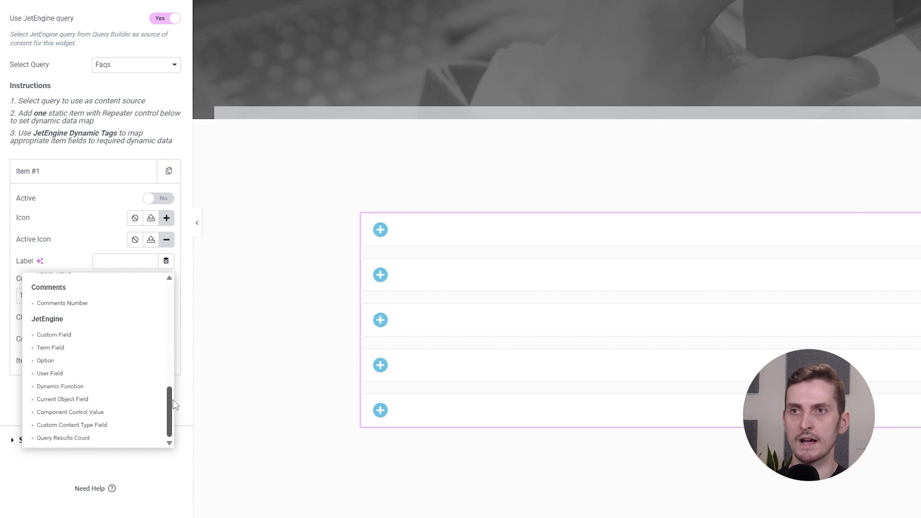
click(111, 430)
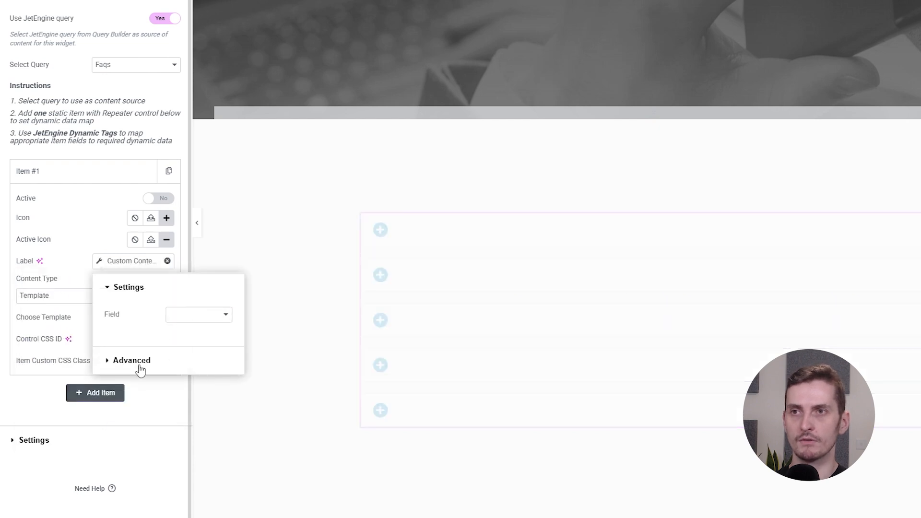
click(205, 315)
click(209, 374)
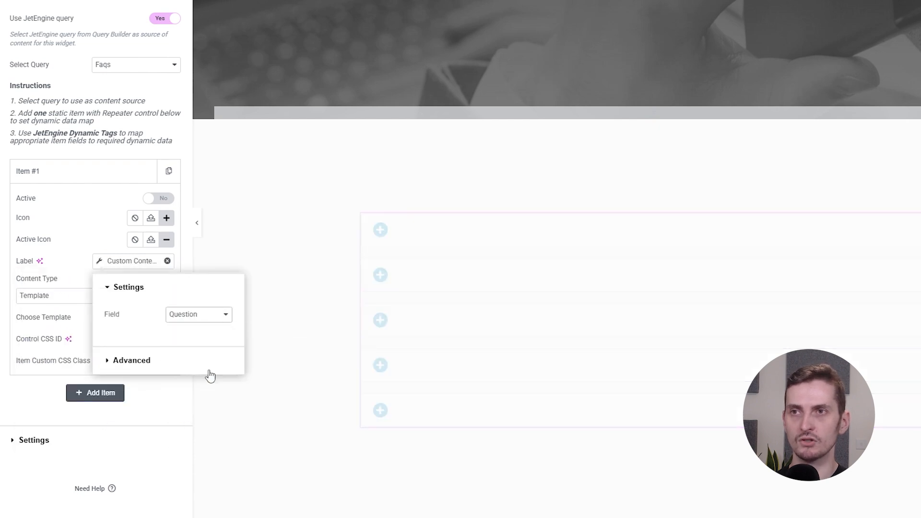
click(101, 249)
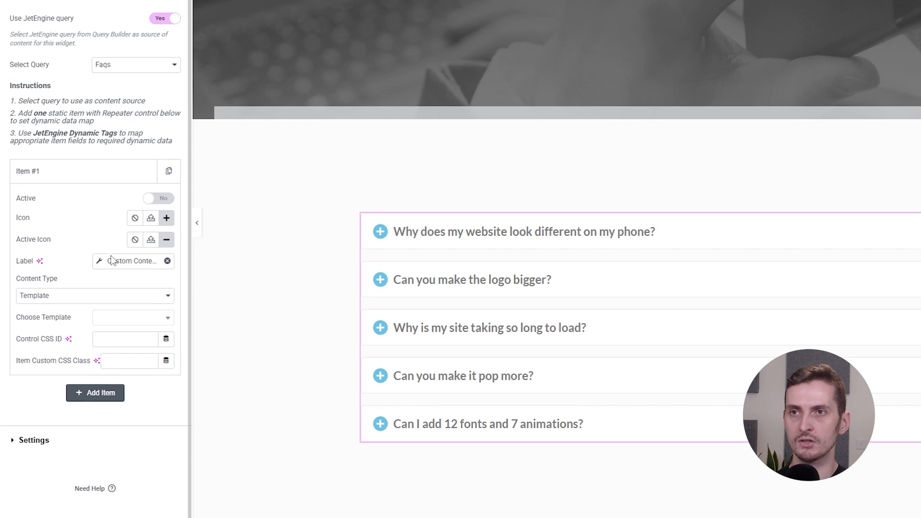
Switch the accordion item's content type to Editor and replace its text with the dynamic Custom Content Type Field set to Answer
click(124, 295)
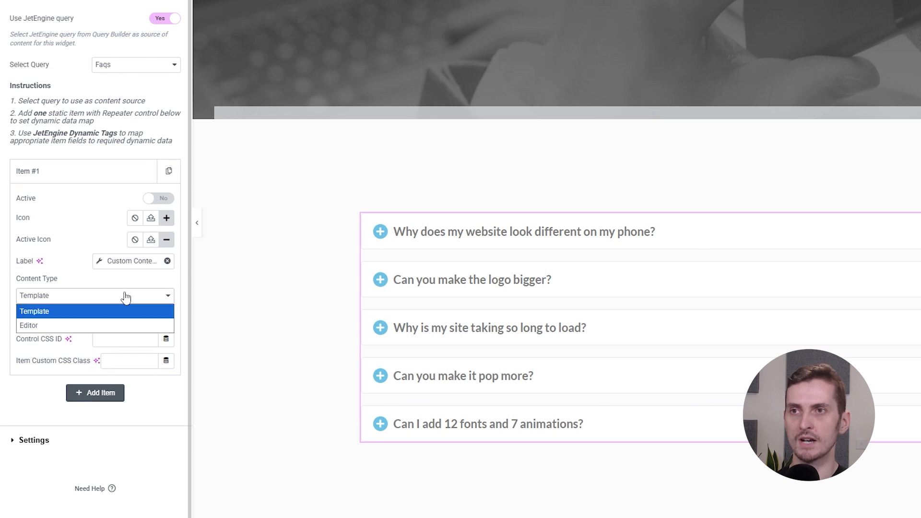
click(124, 321)
scroll(48, 248, down, 4)
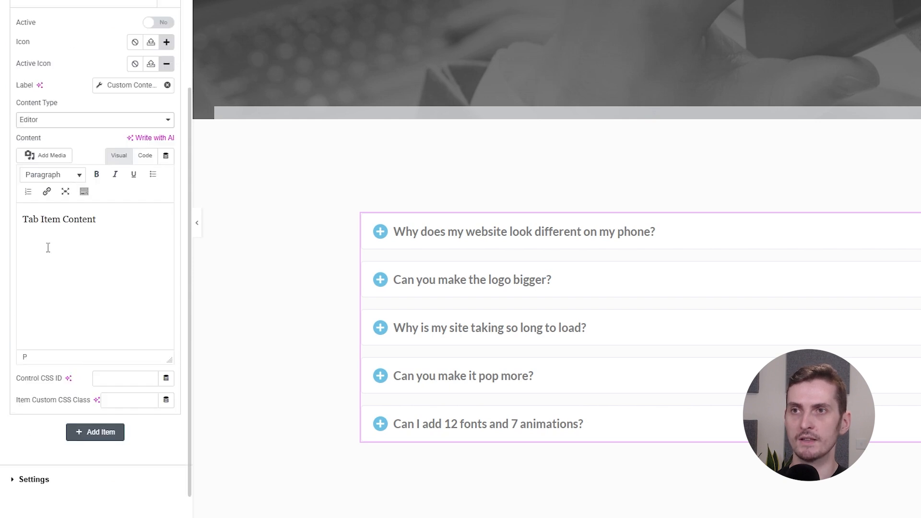
triple_click(125, 212)
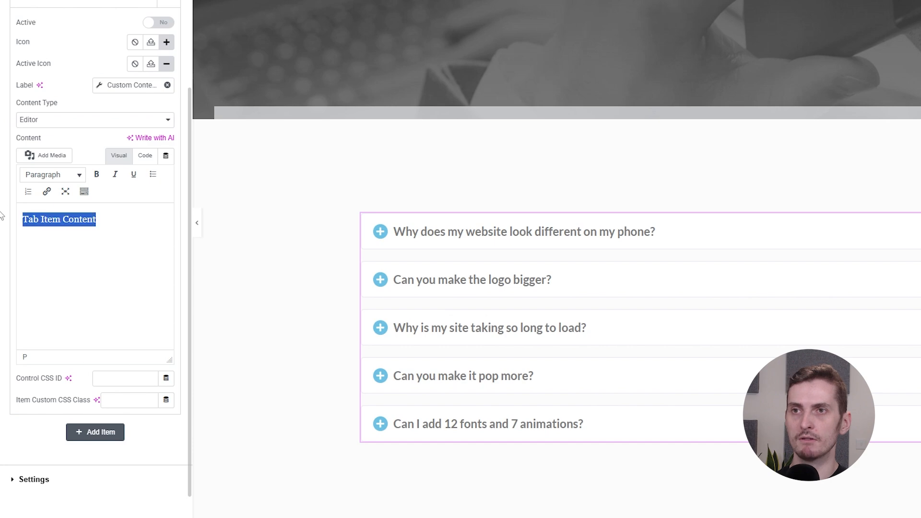
key(BackSpace)
click(164, 162)
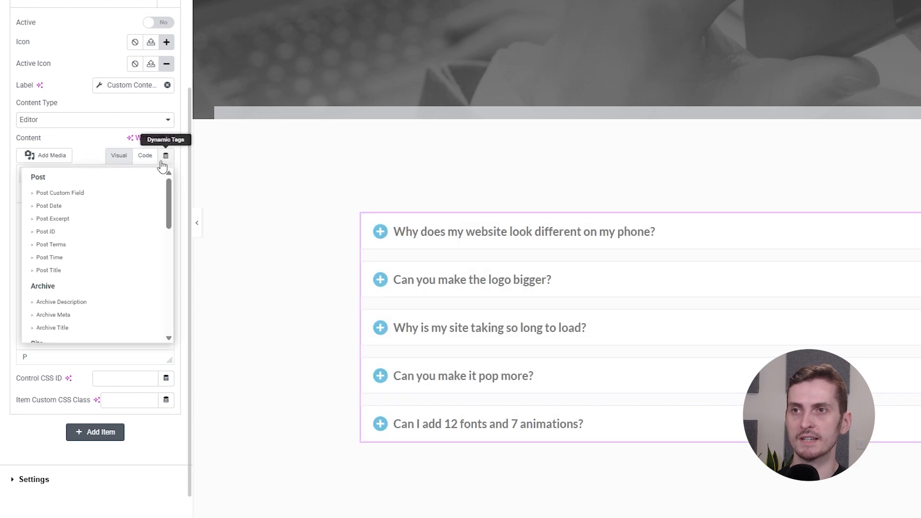
drag(168, 208, 168, 318)
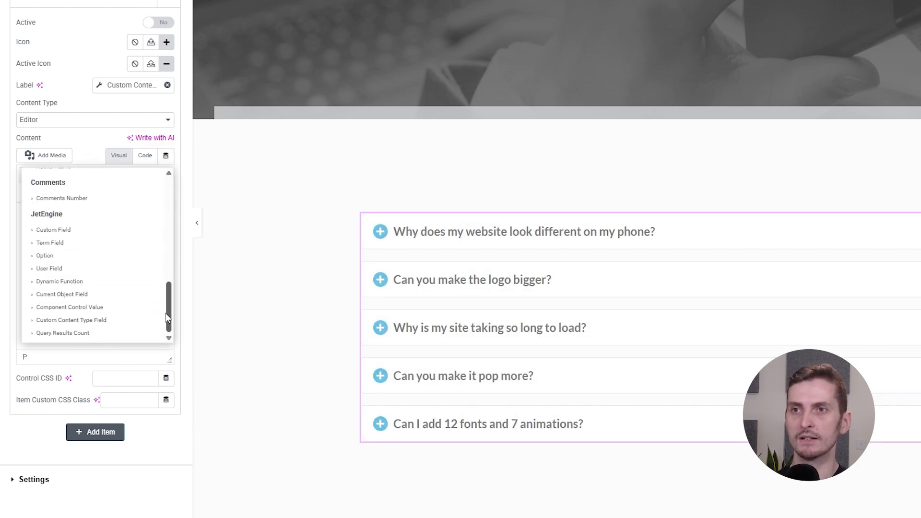
click(107, 320)
click(130, 211)
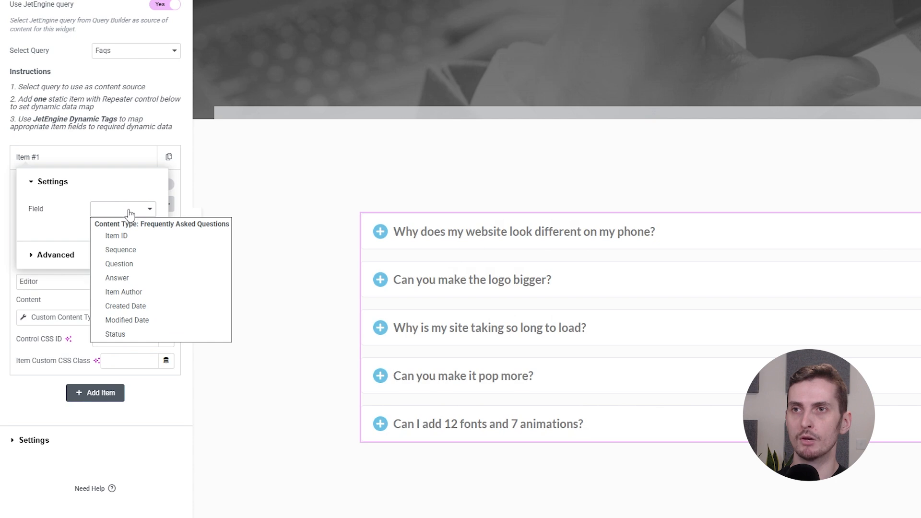
click(137, 277)
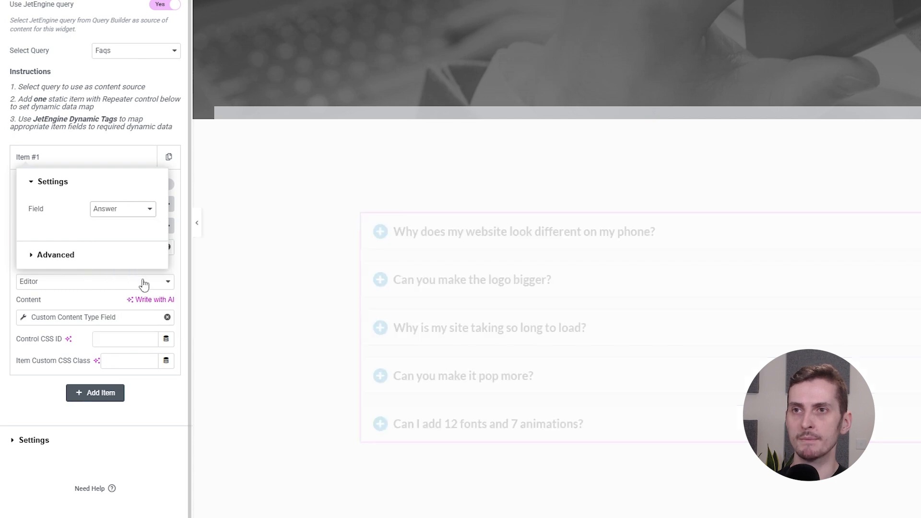
click(98, 156)
Enable FAQ Schema in the accordion's settings
click(70, 271)
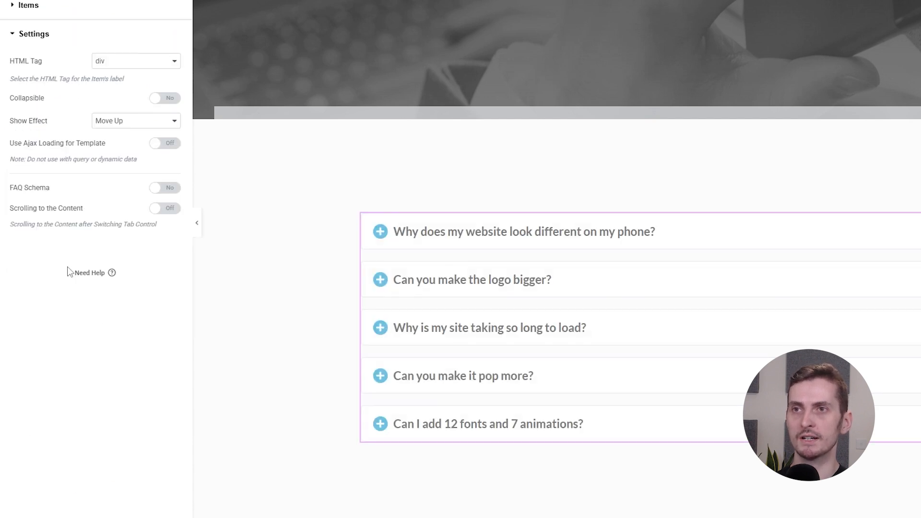
click(161, 198)
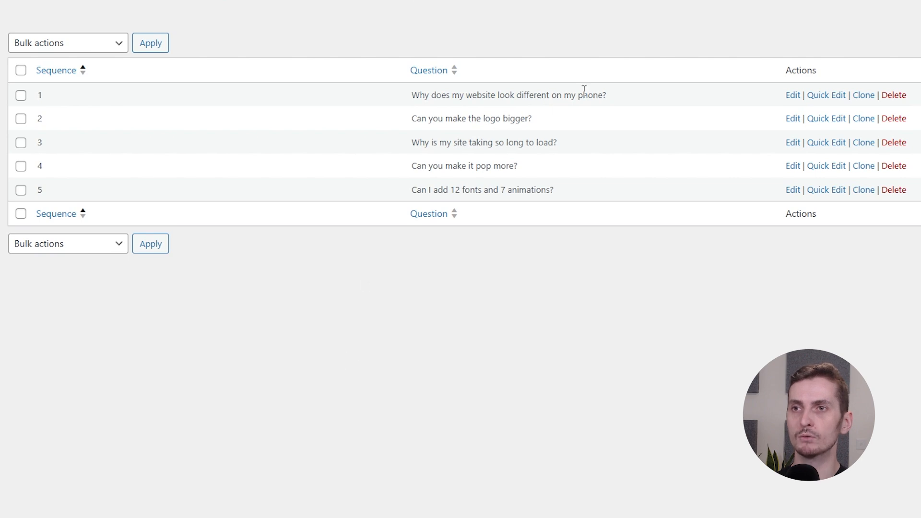
In the WordPress admin, set the sequence of the item "Why does my website look different on my phone?" to 6 and save it
click(793, 95)
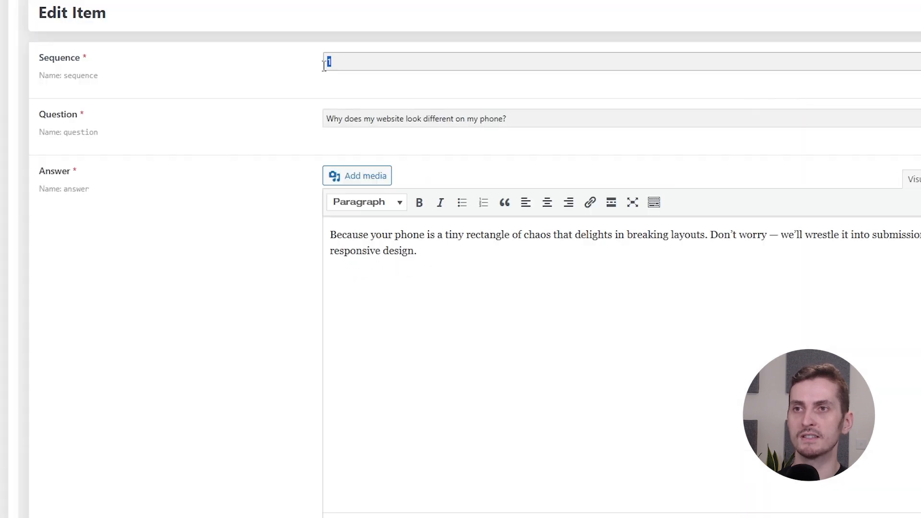
text(6)
click(828, 154)
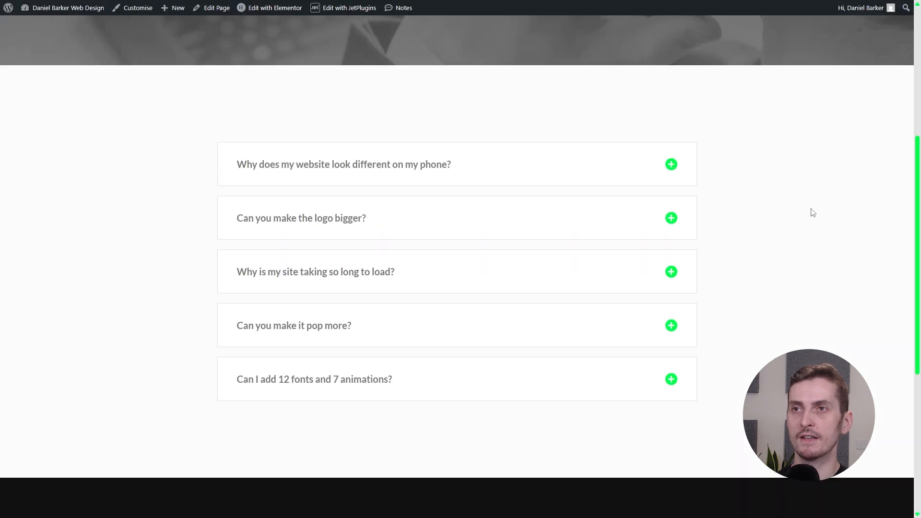
Reload the published Frequently Asked Questions page and check the order of the questions in the accordion
key(F5)
scroll(812, 213, down, 1)
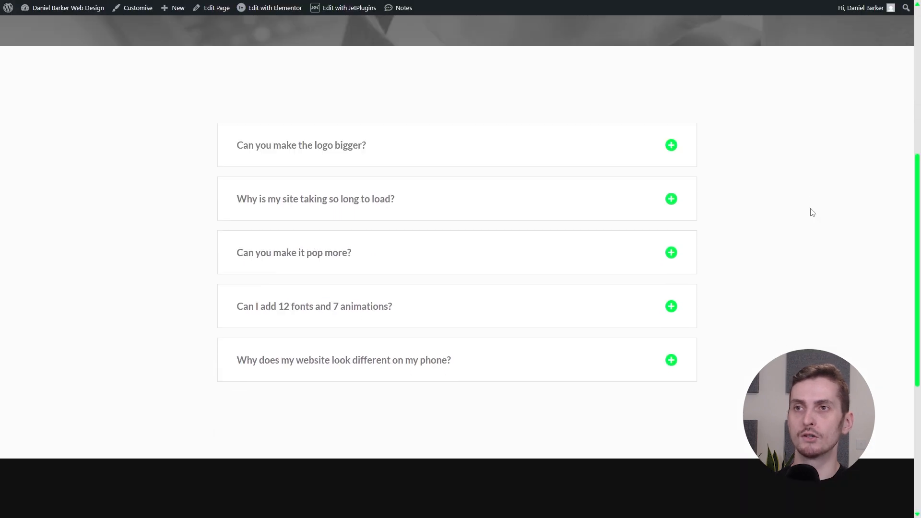